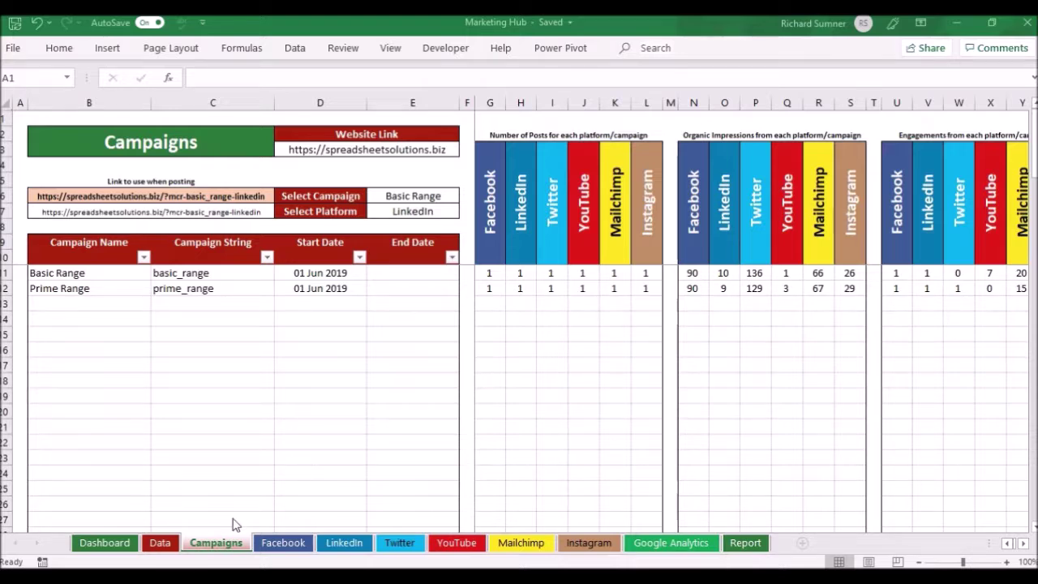
Review the Basic Range entry's campaign name and campaign string on the Campaigns sheet.
click(104, 275)
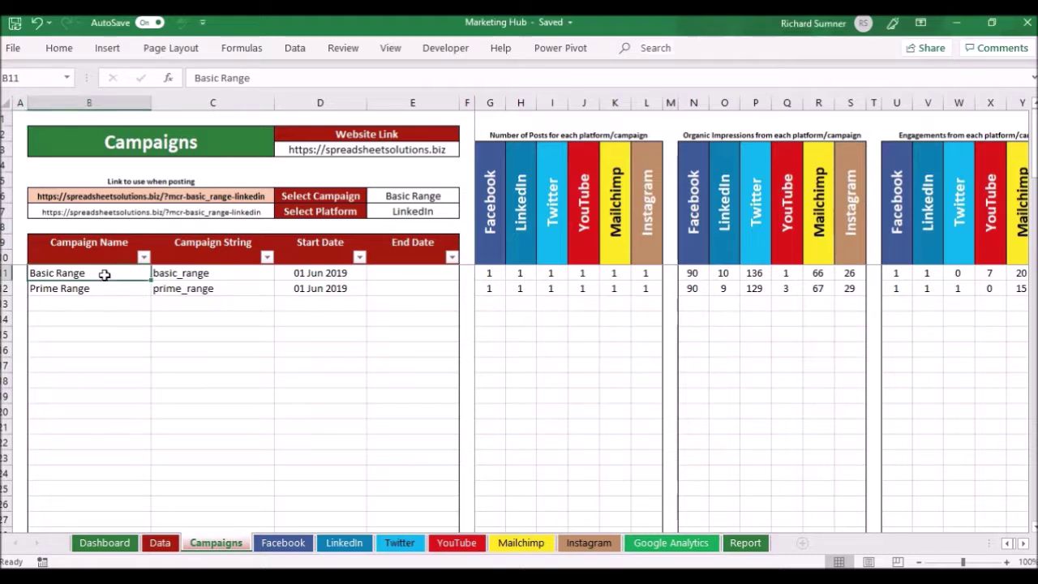
shift+click(202, 274)
click(202, 273)
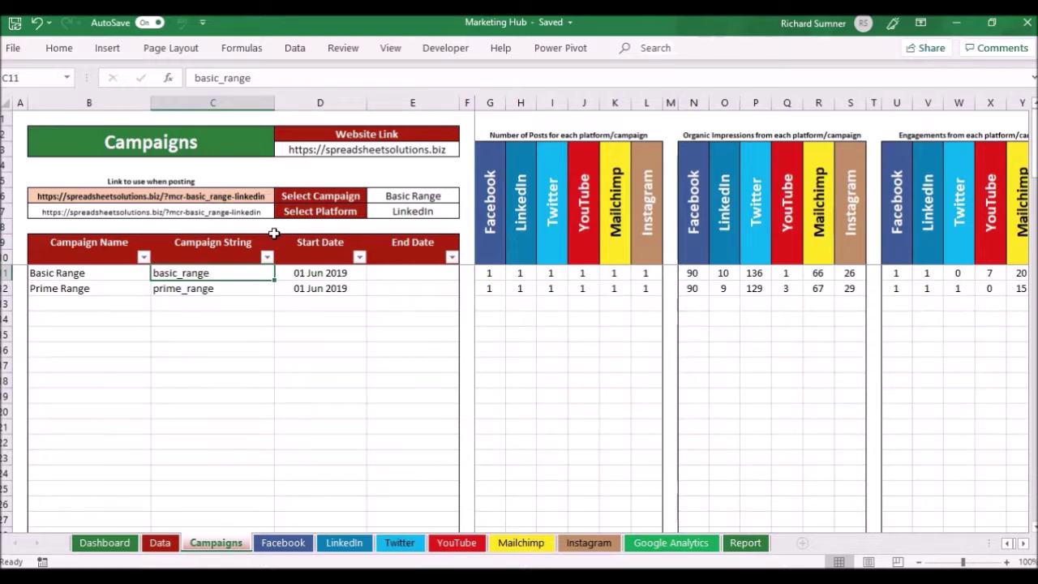
click(21, 119)
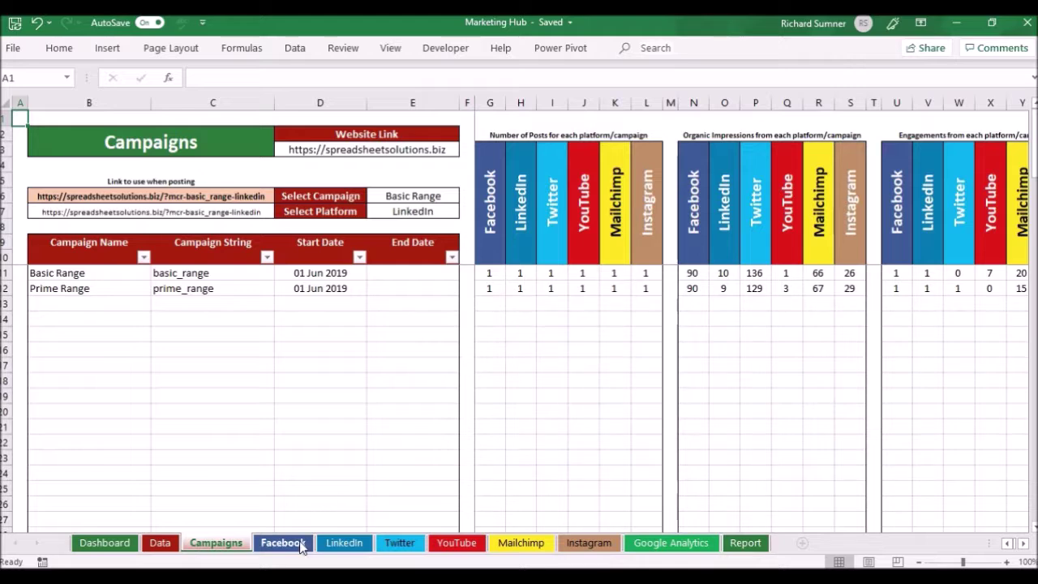
Look through the Facebook, LinkedIn, Twitter, YouTube and Mailchimp sheets, and return to the Facebook posts.
click(300, 543)
click(353, 543)
click(408, 543)
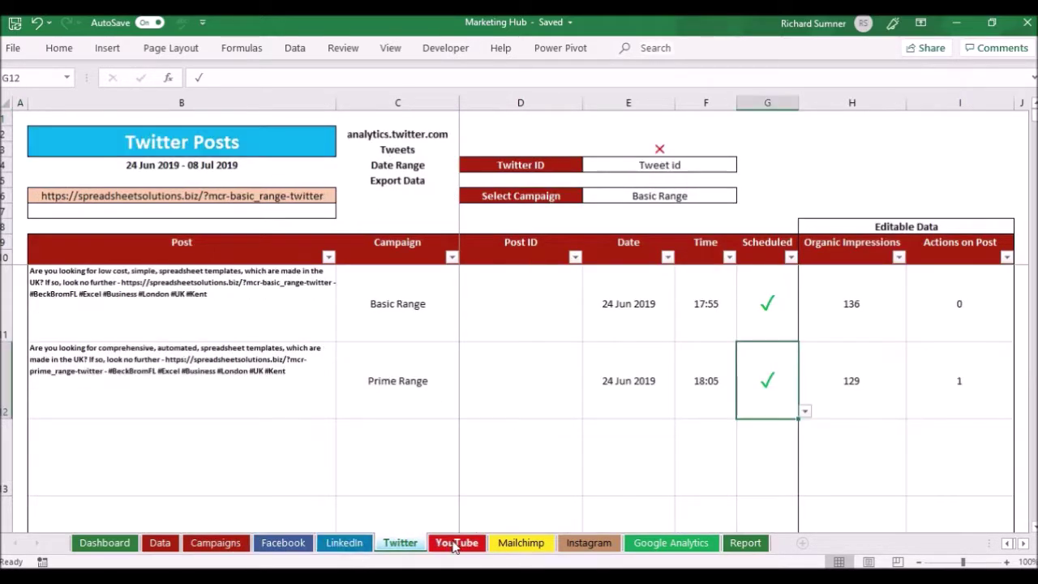
click(454, 544)
click(502, 544)
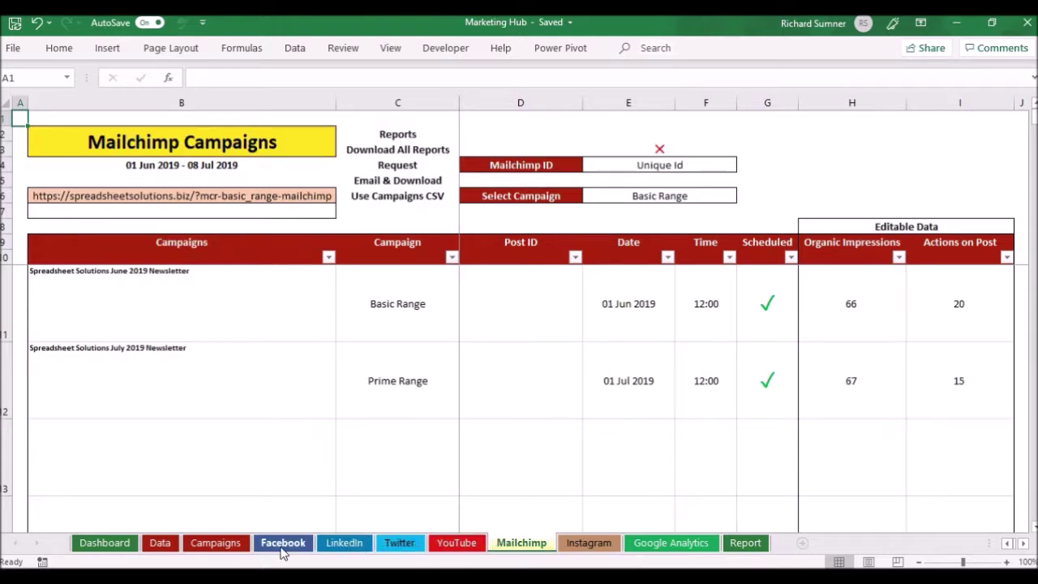
click(283, 547)
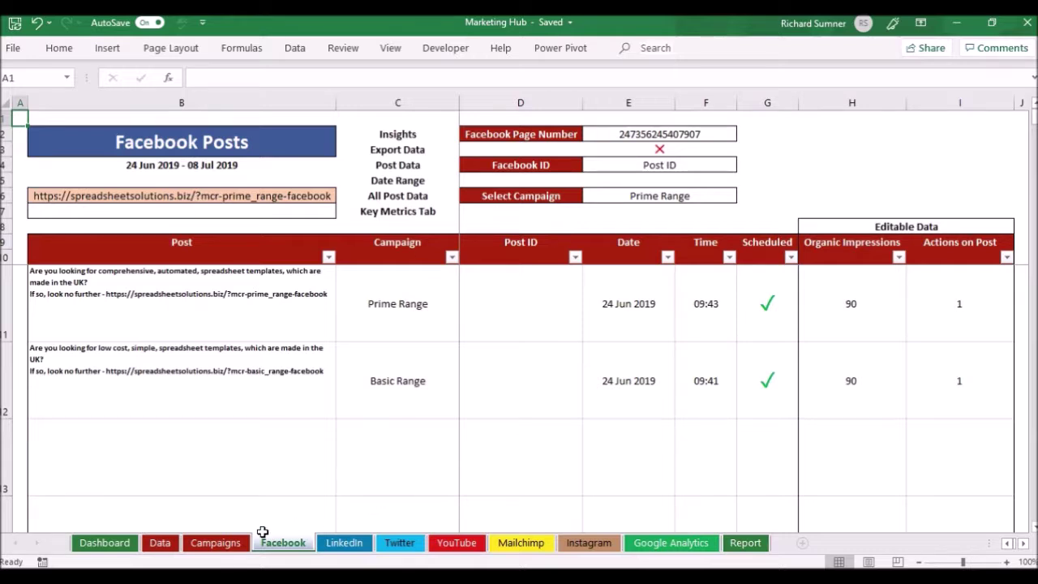
Examine the Dashboard's unscheduled-post boxes and the Posts per Channel over the Whole Year chart, and return to Campaigns.
click(215, 544)
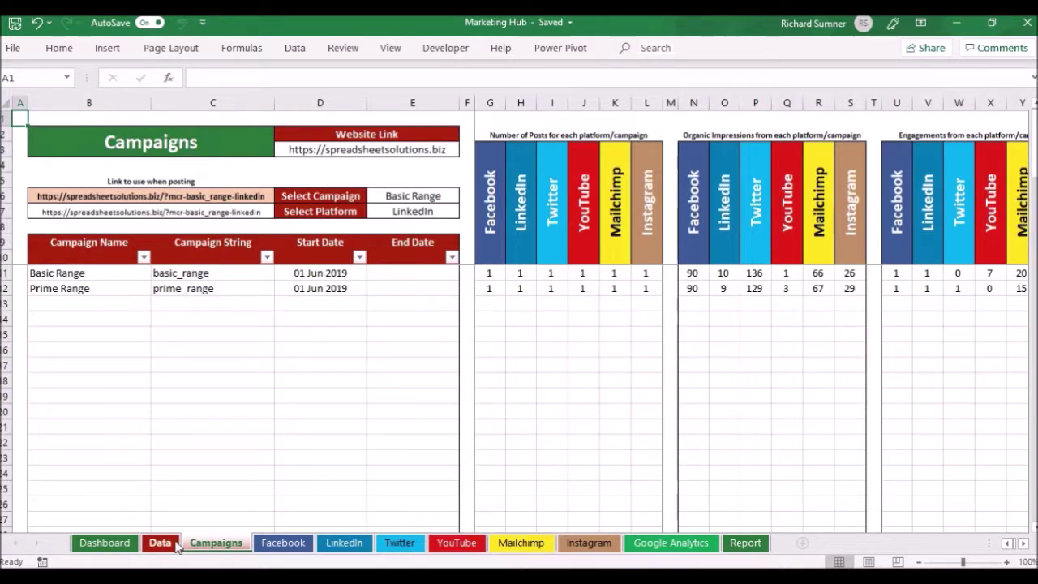
click(128, 543)
scroll(272, 388, down, 3)
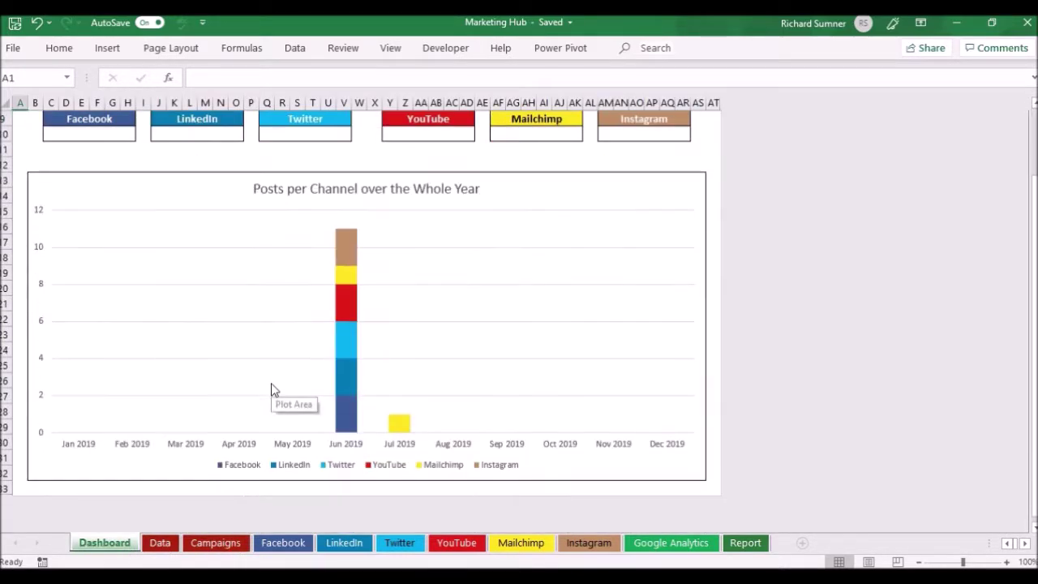
scroll(364, 394, up, 2)
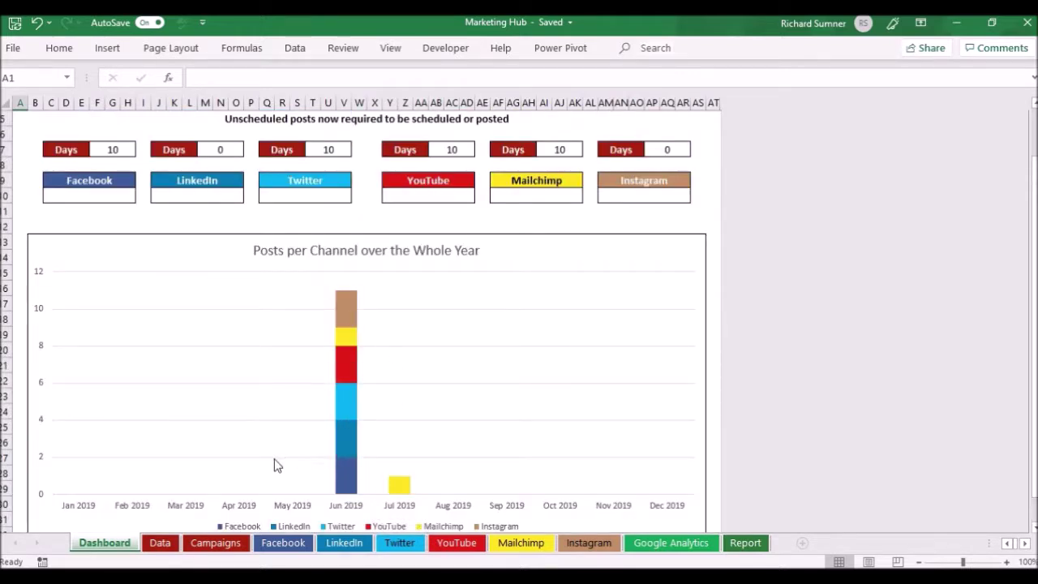
scroll(275, 463, up, 2)
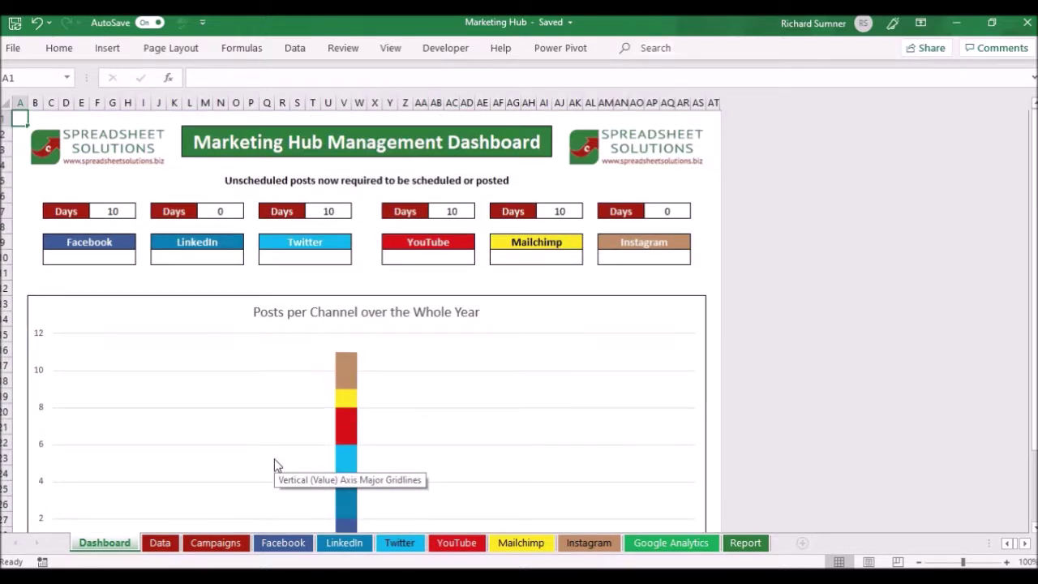
click(197, 542)
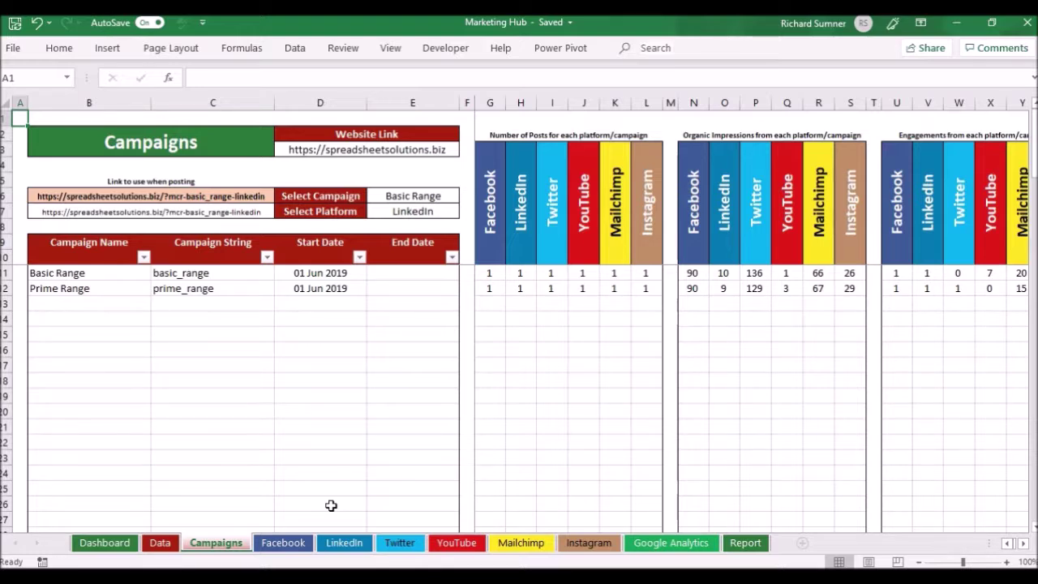
Clear the Scheduled tick of the Basic Range post on the Facebook sheet.
click(298, 544)
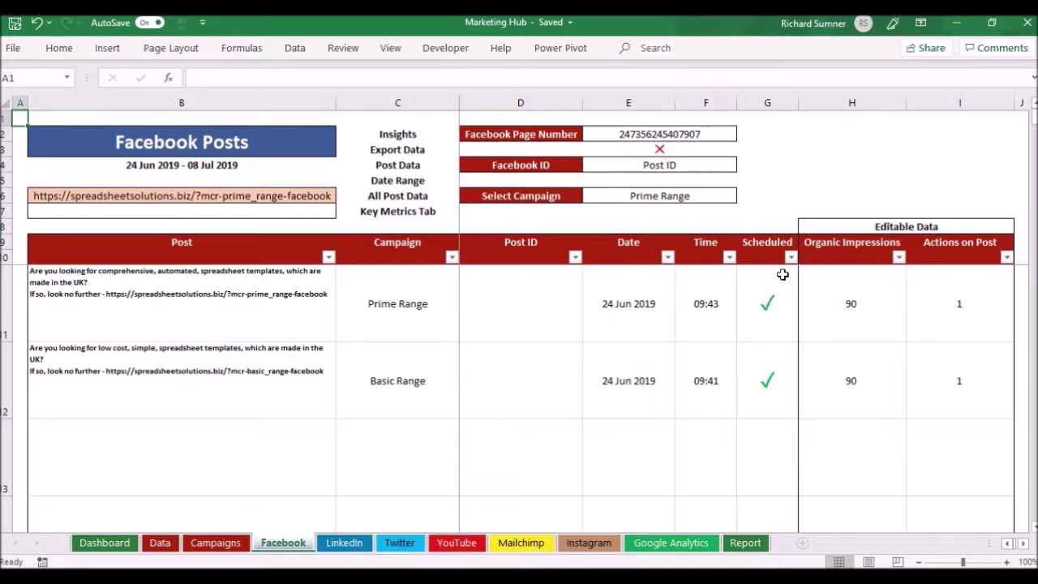
click(768, 372)
key(BackSpace)
key(Return)
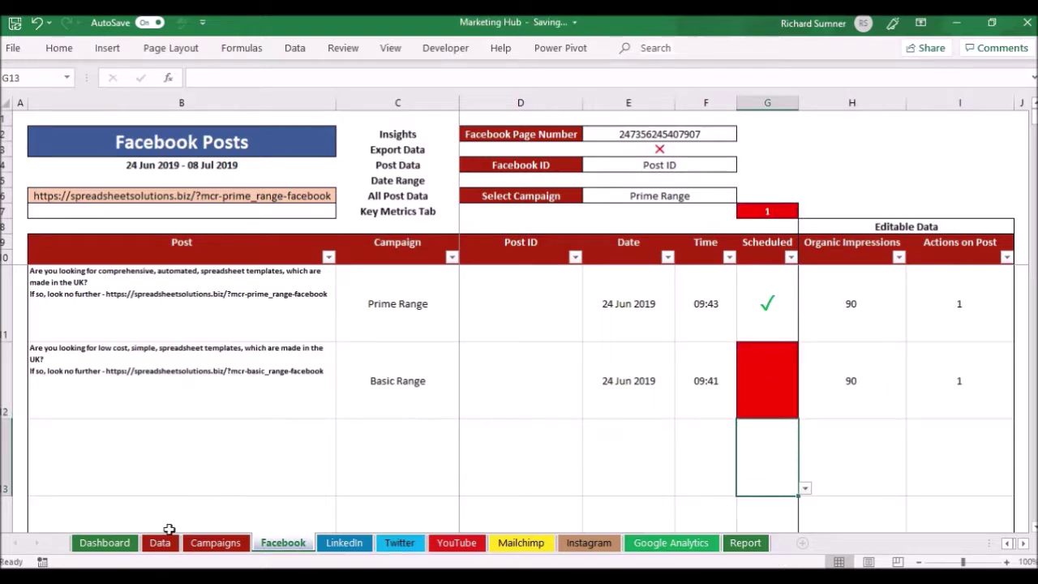
Check the Facebook unscheduled-post alert on the Dashboard and return to the Facebook sheet.
click(105, 542)
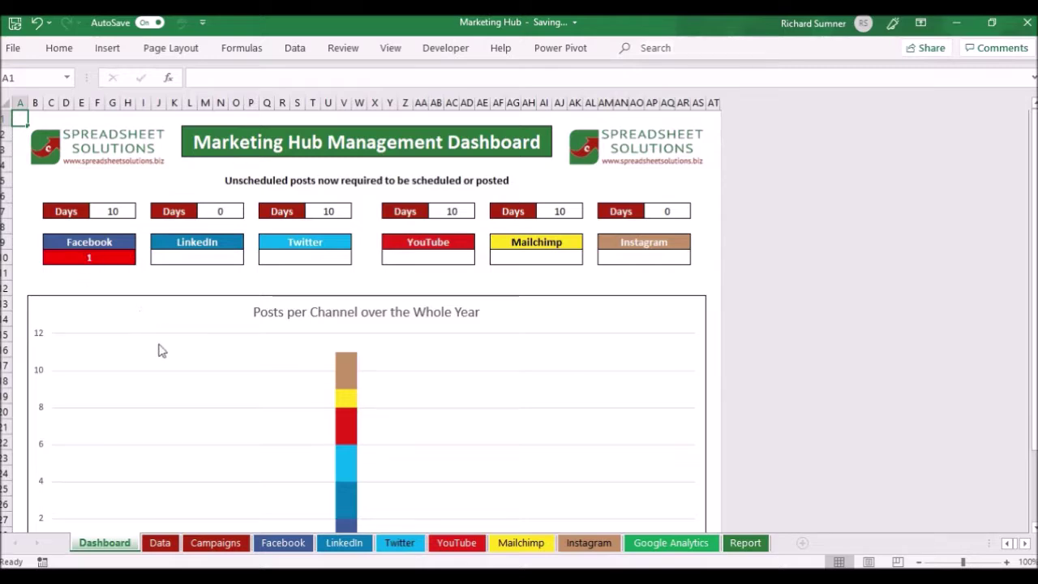
click(197, 548)
click(166, 546)
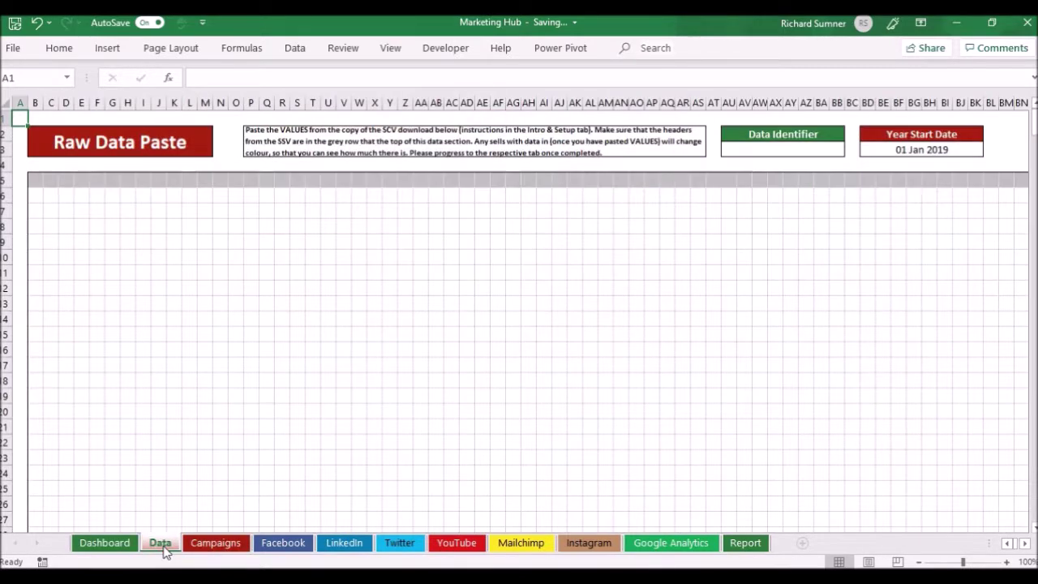
click(272, 546)
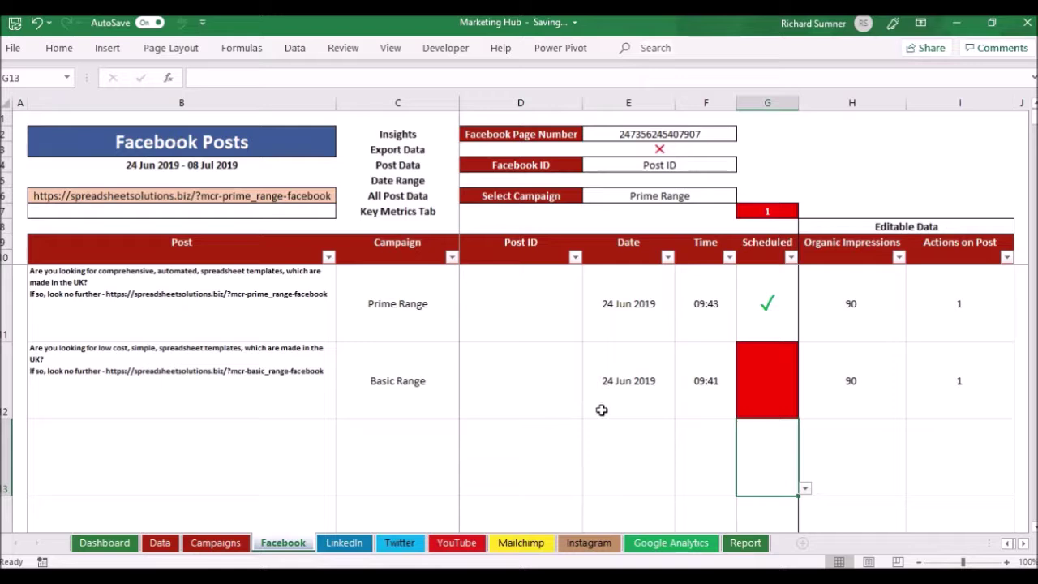
Mark the Basic Range Facebook post as scheduled with a tick and go back to cell A1.
click(759, 376)
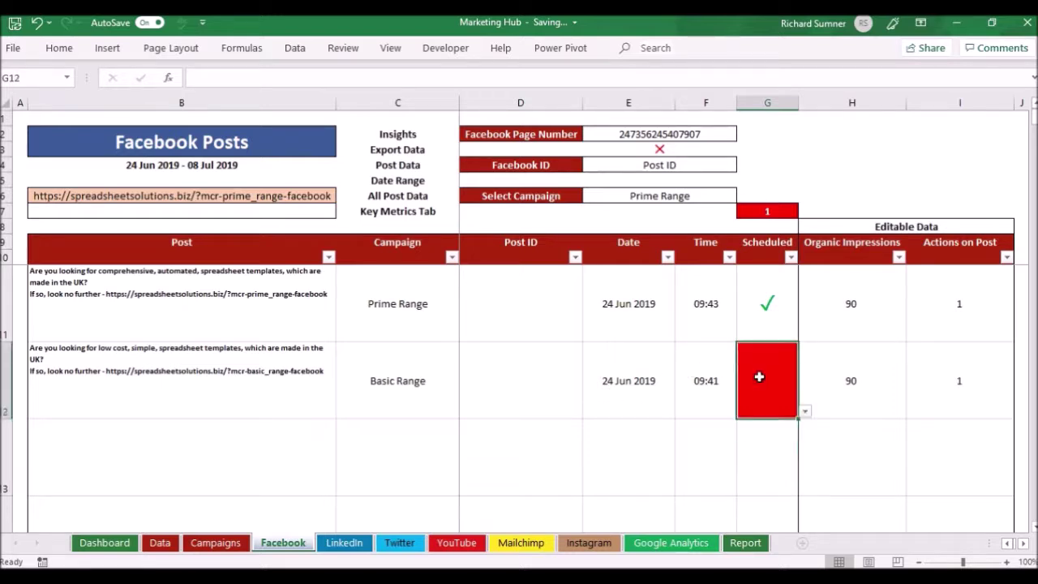
click(804, 412)
click(754, 434)
click(676, 364)
key(Left)
key(Up)
key(Up)
key(Up)
key(Up)
key(Up)
key(Up)
key(Up)
key(Up)
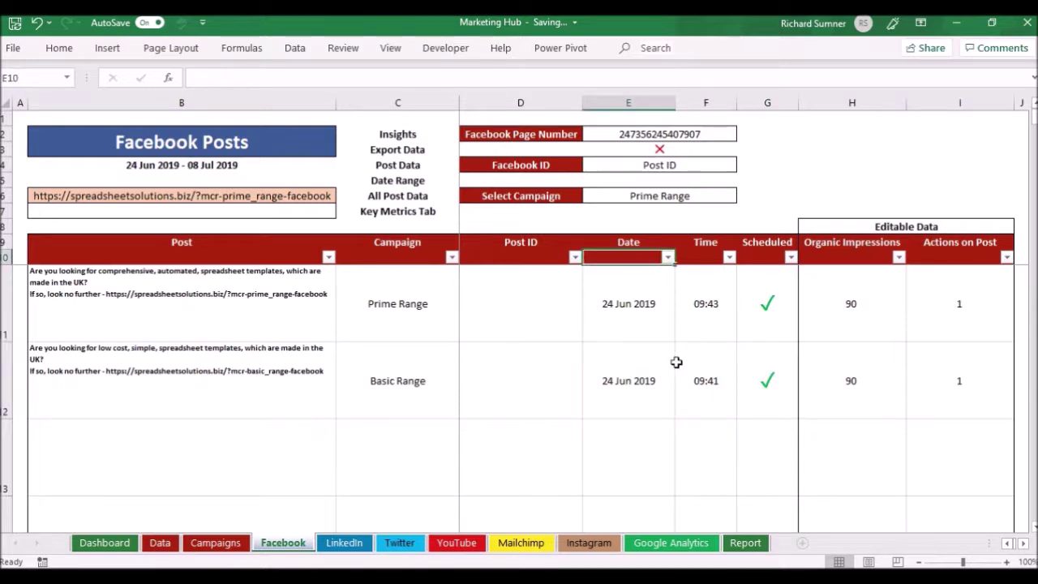
key(ctrl+Home)
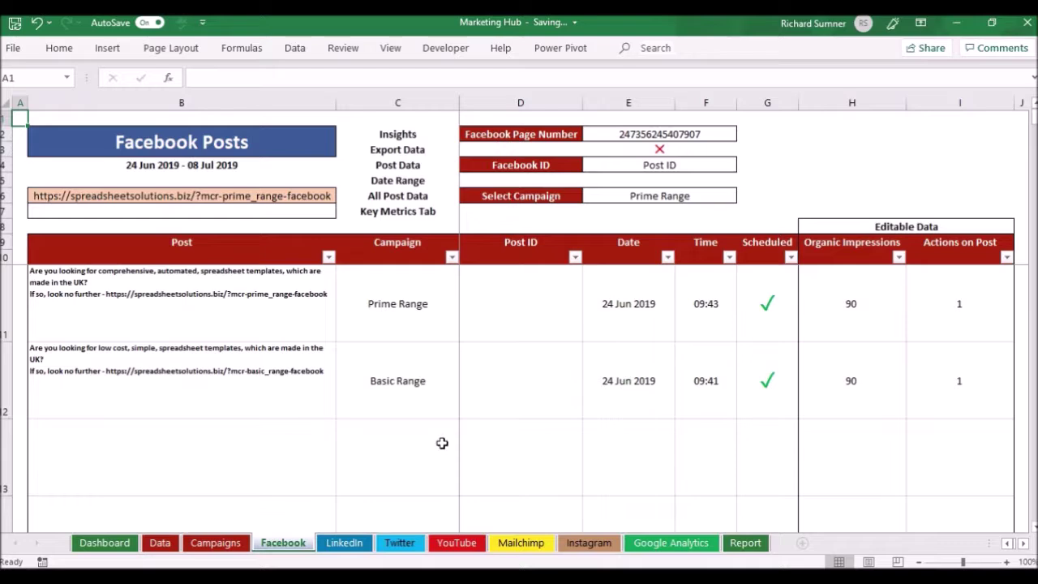
Copy the whole selected data range from the exported tweet activity metrics workbook and switch back to the Marketing Hub workbook.
click(410, 543)
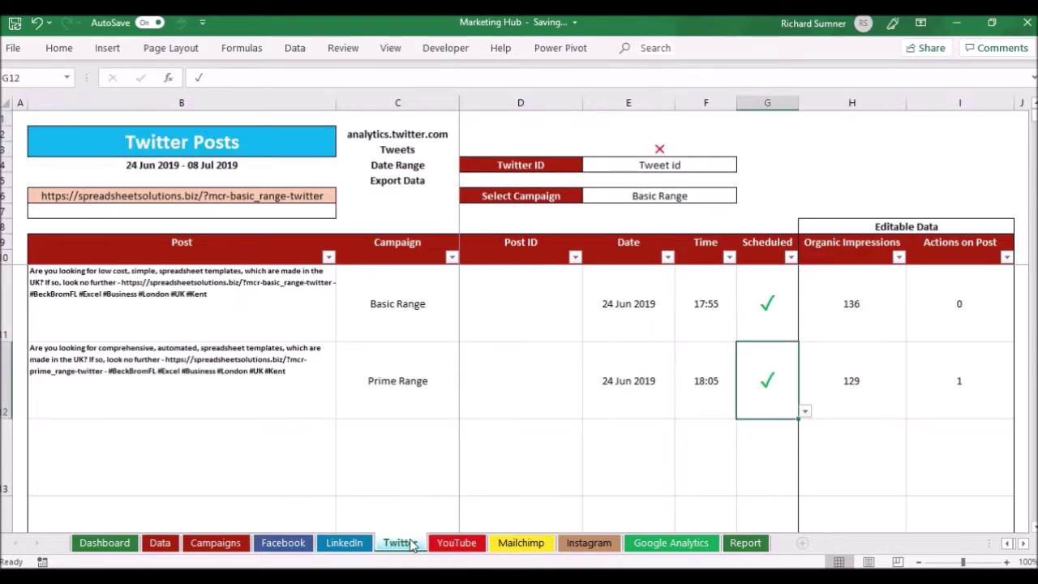
mouse_move(354, 567)
click(369, 531)
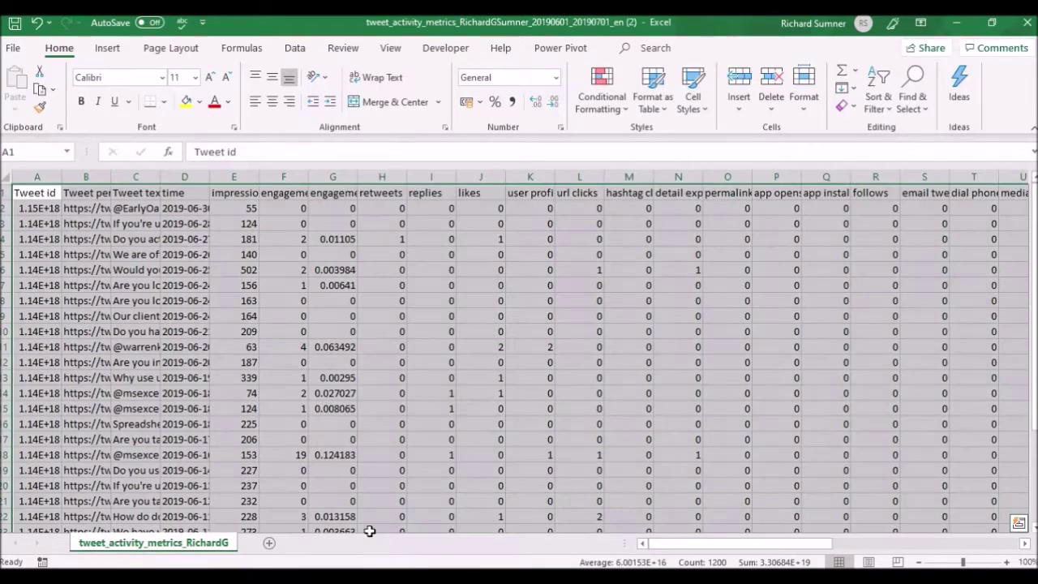
right_click(48, 193)
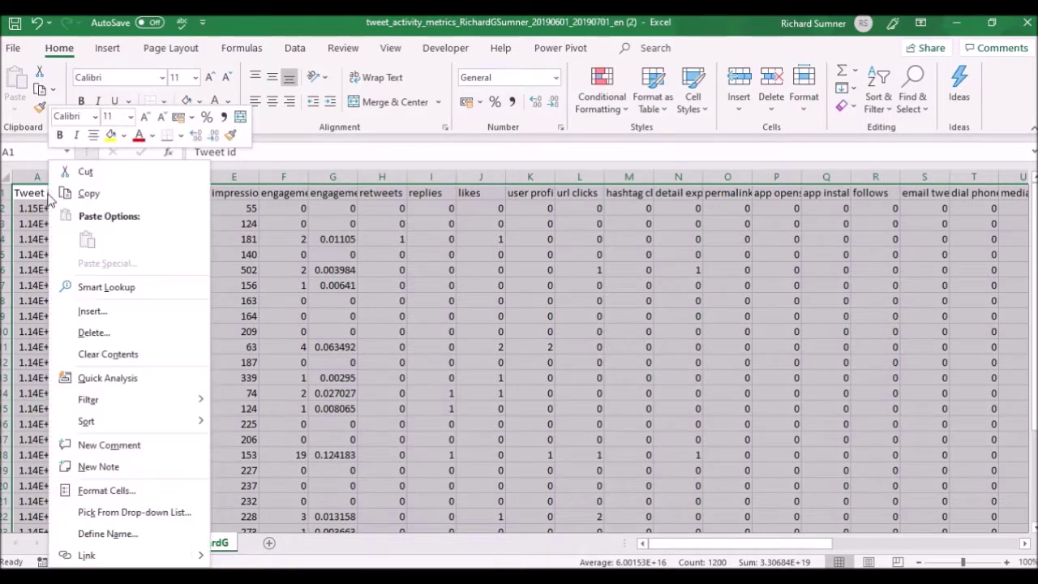
click(88, 194)
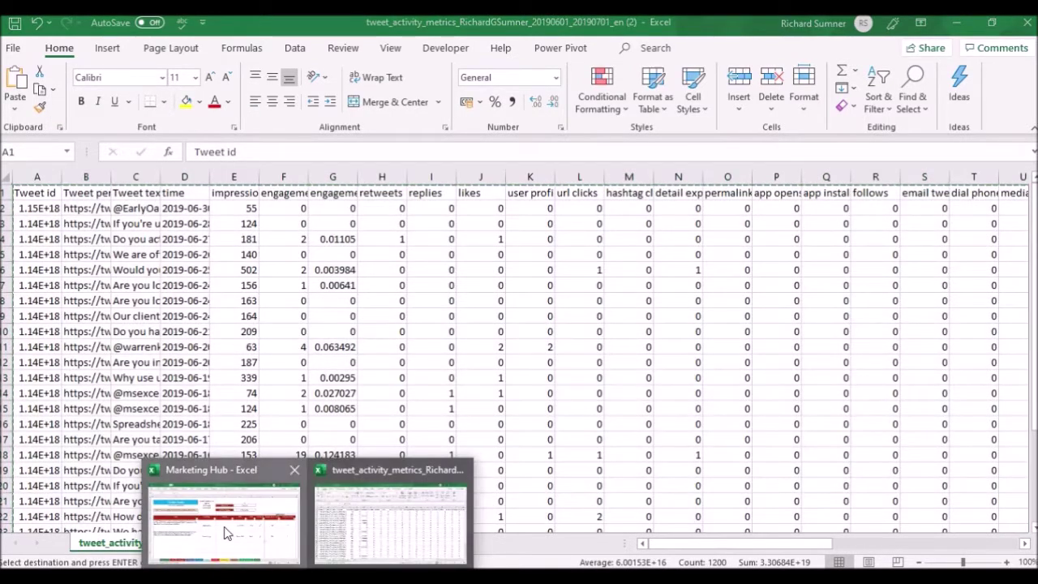
click(226, 532)
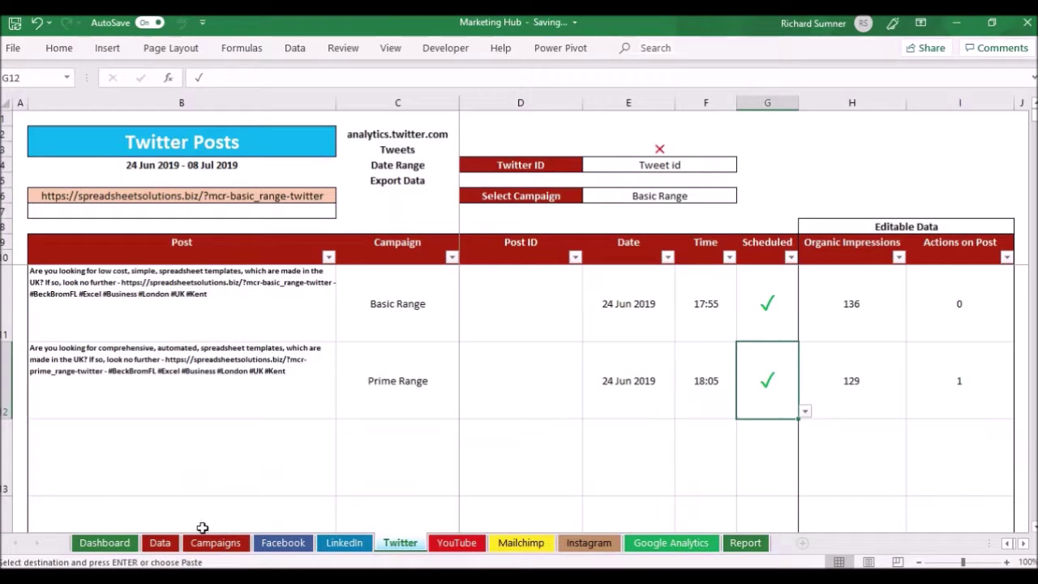
Paste the copied tweet metrics as values into the Data sheet, starting at cell B5 in the grey header row.
click(160, 542)
click(35, 181)
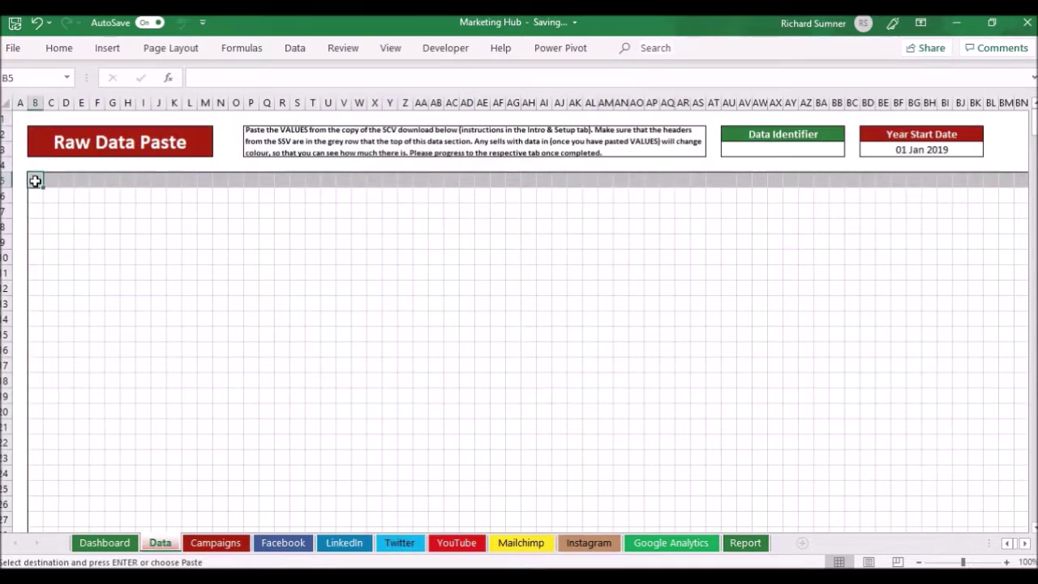
right_click(35, 181)
click(98, 258)
scroll(197, 257, down, 3)
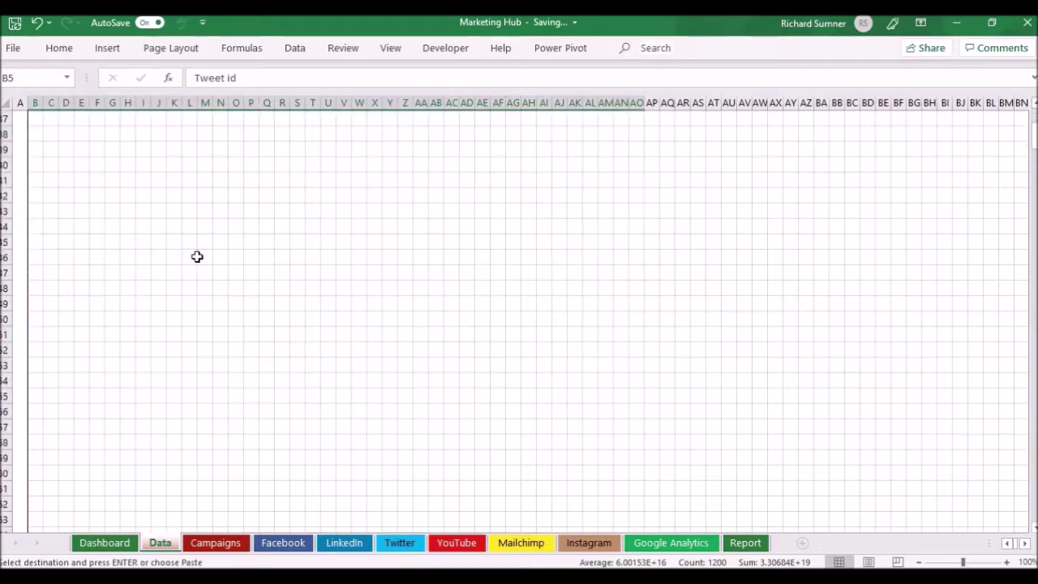
scroll(197, 256, up, 5)
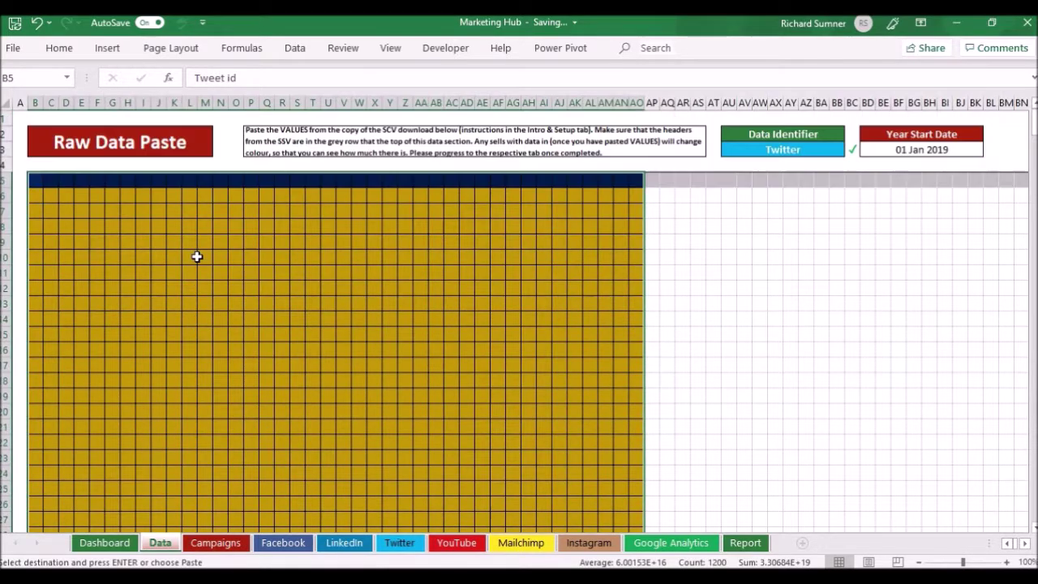
click(19, 120)
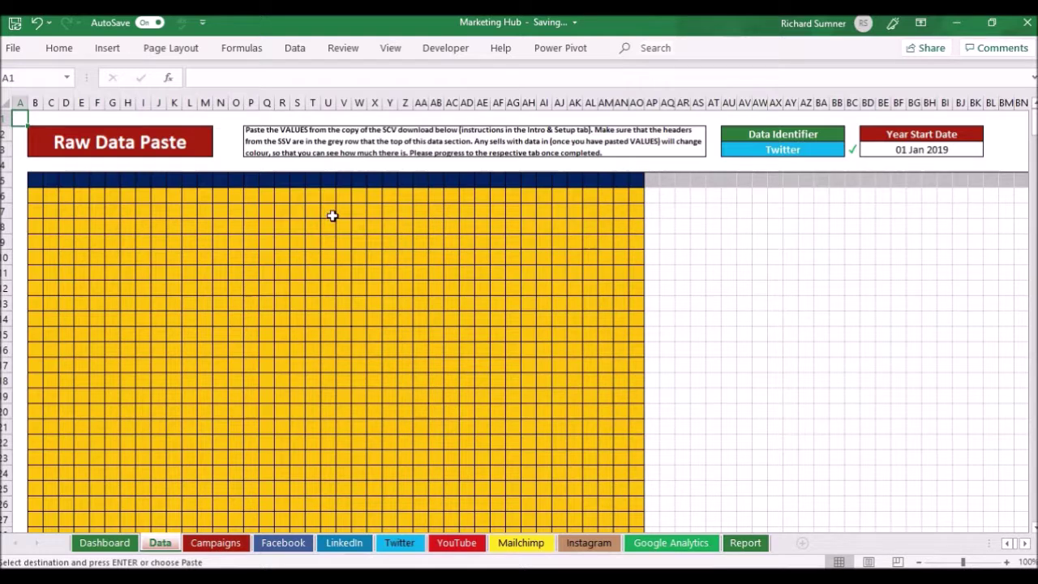
Copy the Twitter sheet's calculated Organic Impressions and Actions on Post (K11:L12) and paste them as values into the editable data from H11.
click(399, 542)
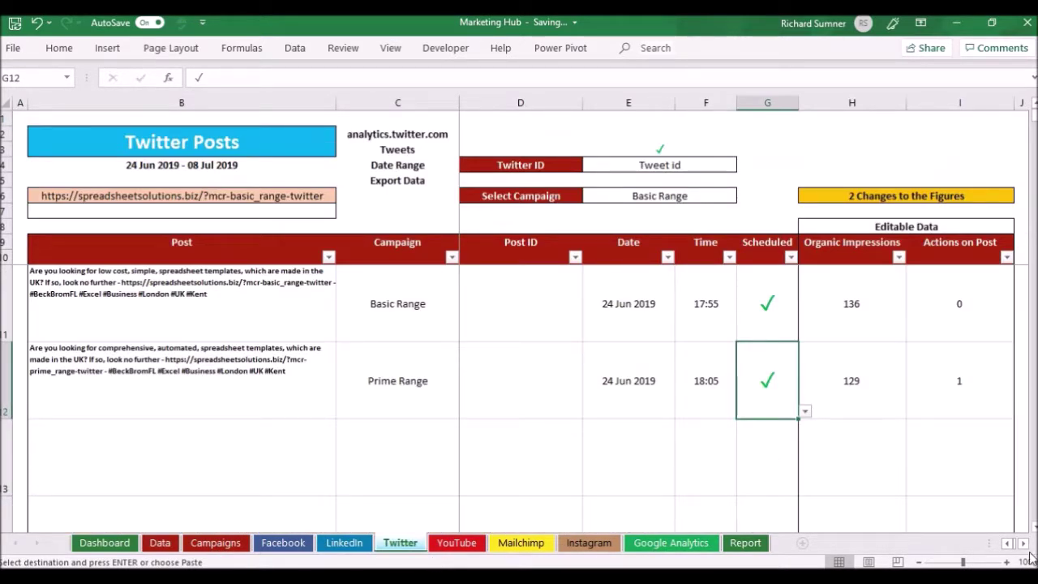
scroll(973, 365, right, 4)
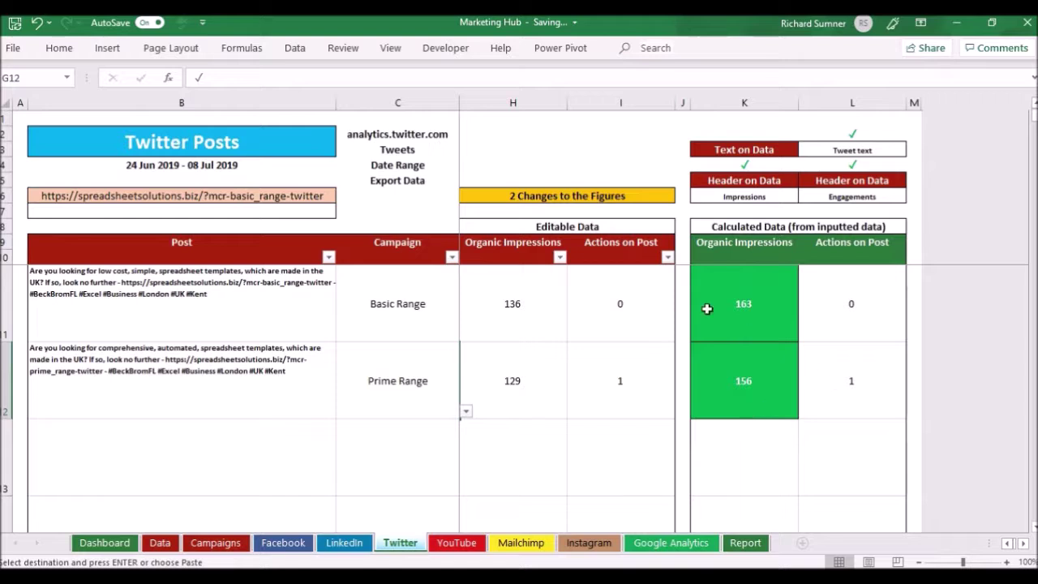
drag(723, 314, 851, 381)
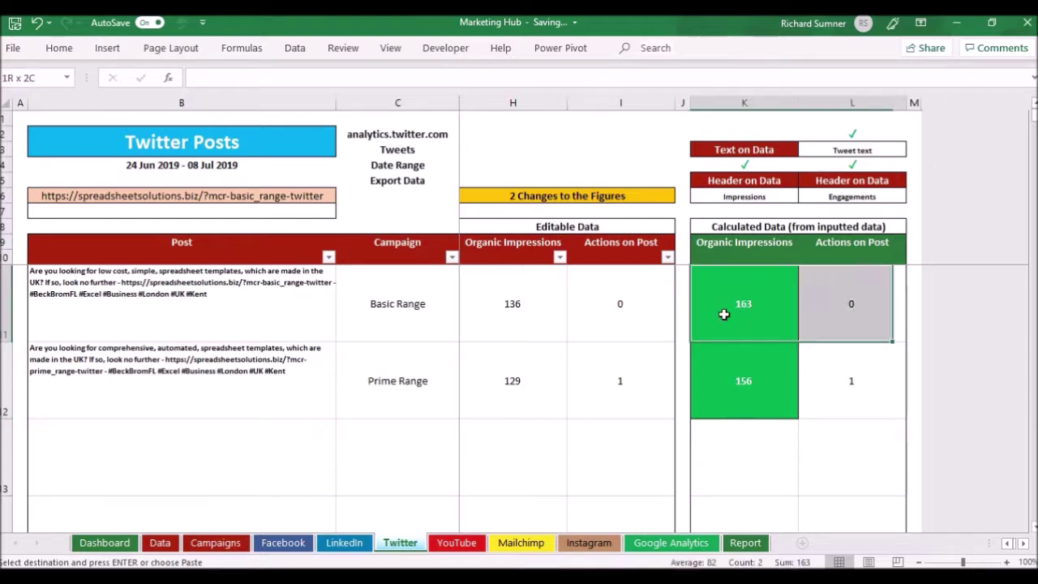
right_click(727, 322)
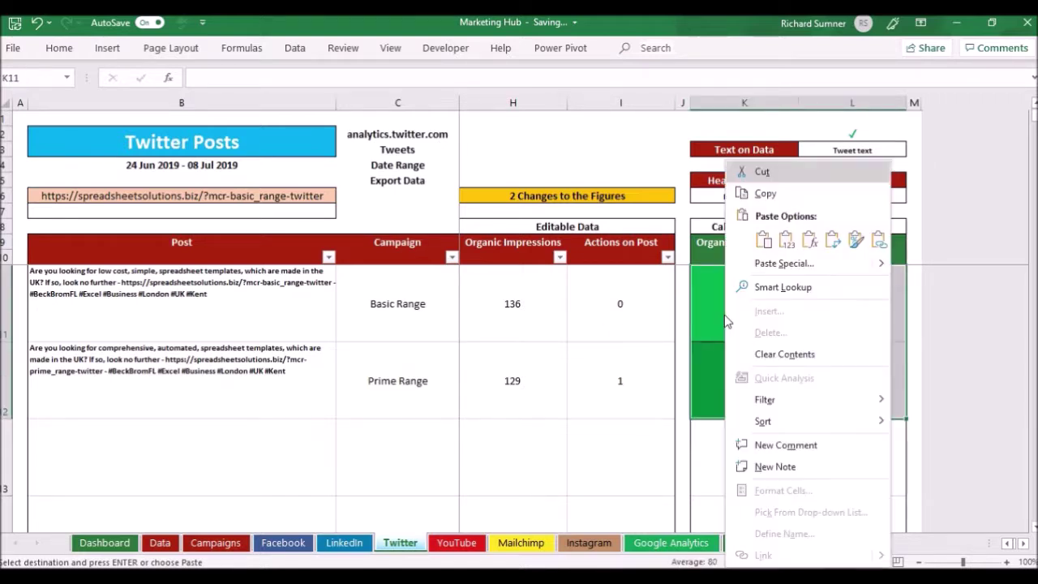
click(791, 194)
right_click(523, 290)
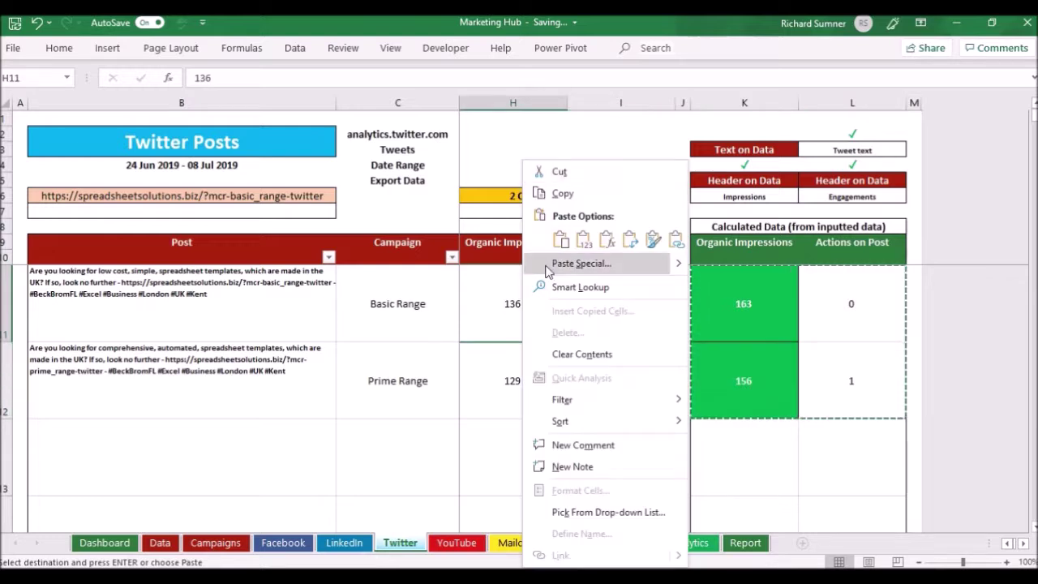
click(582, 241)
key(ctrl+z)
key(ctrl+z)
key(ctrl+z)
key(ctrl+z)
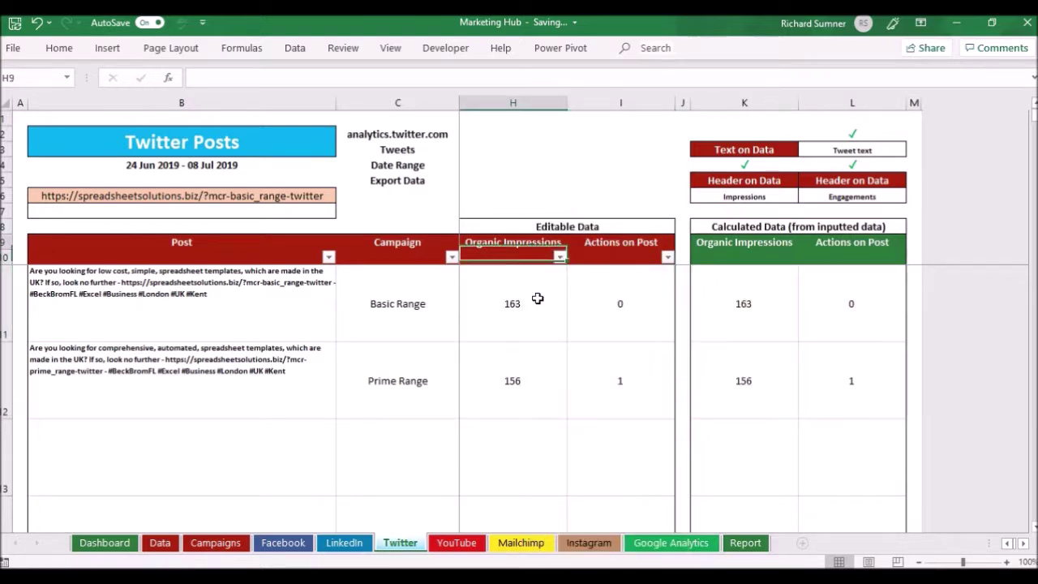
key(ctrl+z)
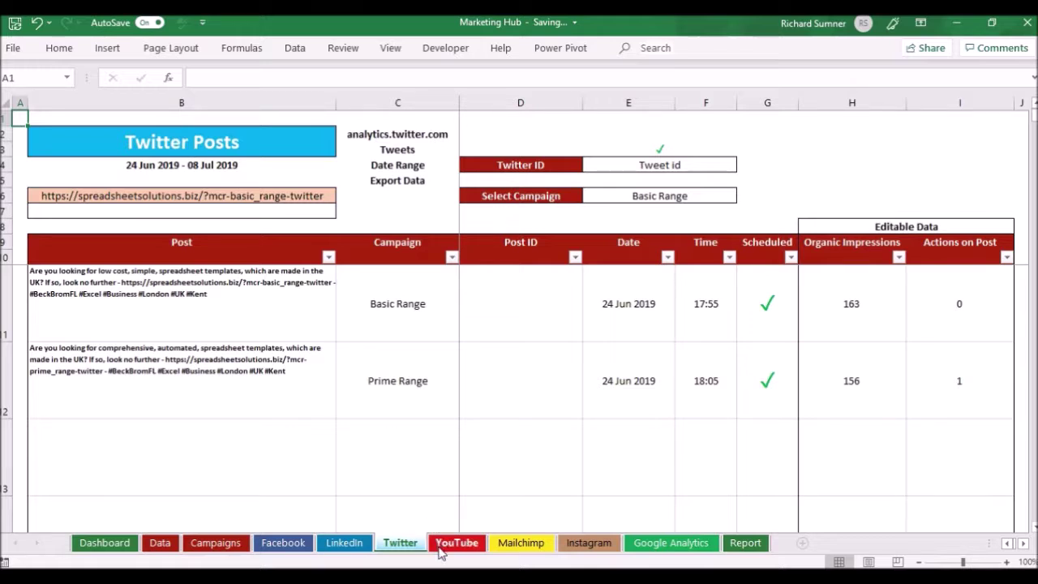
Clear the pasted Twitter data from the Data sheet, from the header row at B5 through the last filled row, and return to A1.
click(441, 549)
click(356, 546)
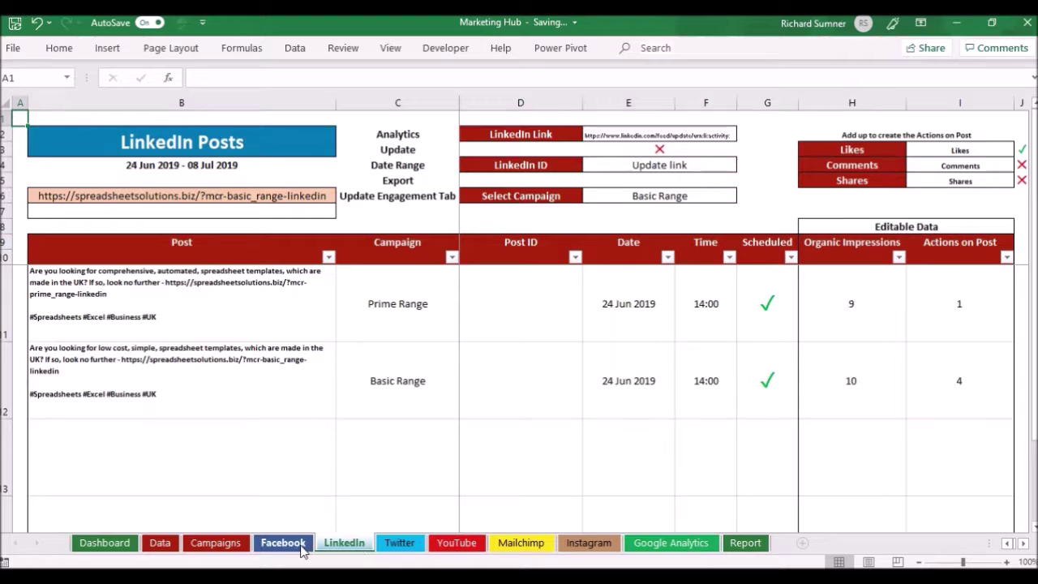
click(159, 542)
click(35, 185)
key(ctrl+shift+Right)
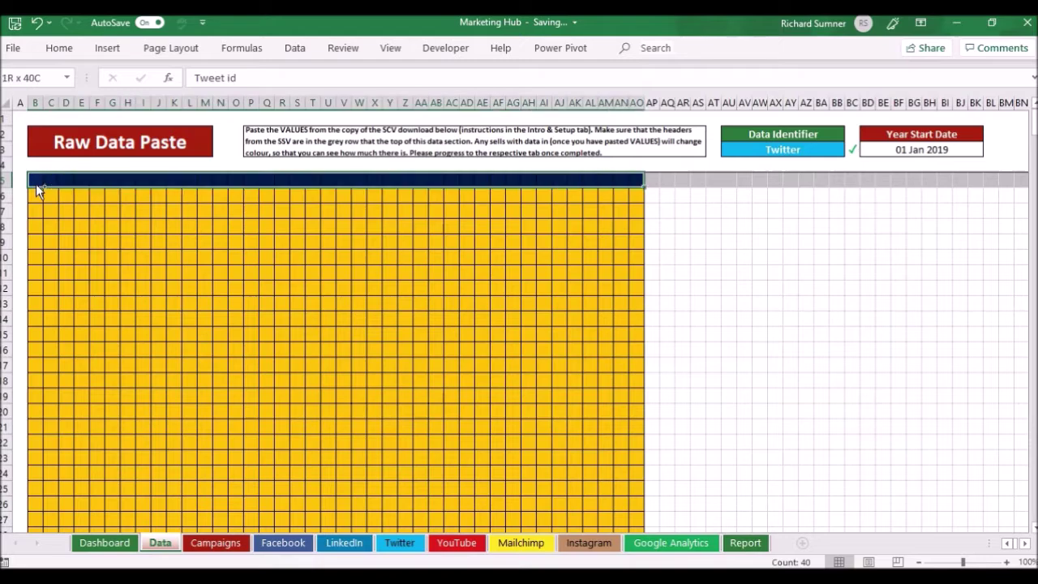
key(ctrl+shift+Down)
right_click(36, 185)
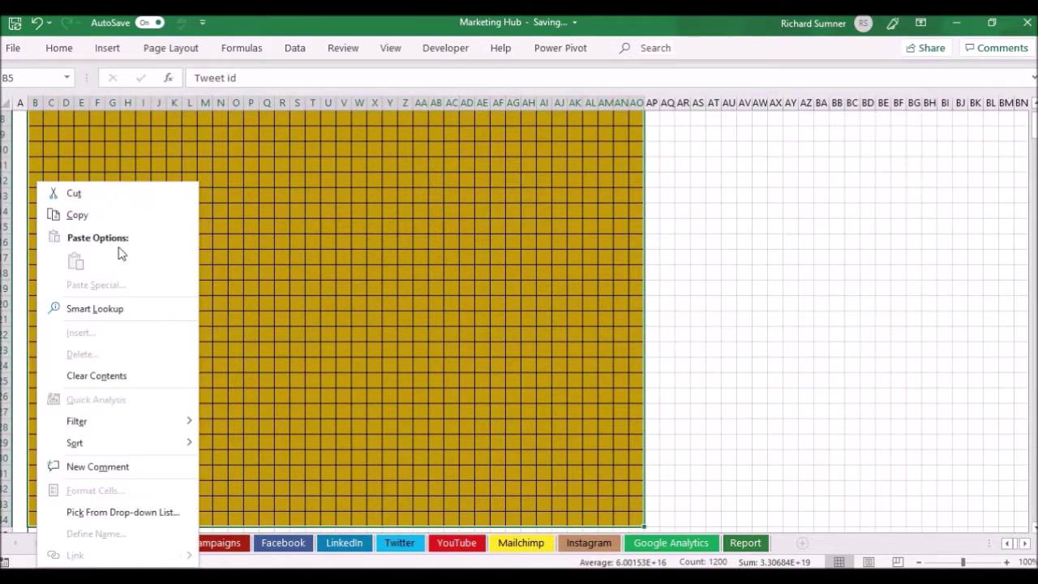
click(121, 376)
click(18, 120)
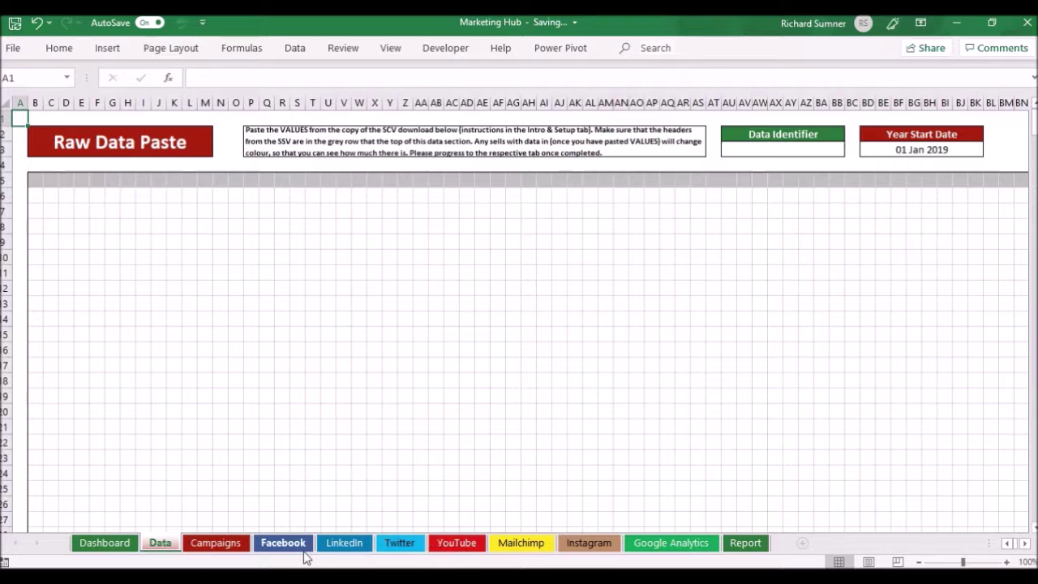
Review the Facebook, YouTube, Mailchimp, Instagram, Google Analytics, LinkedIn and Campaigns sheets for their post figures and campaign data.
click(303, 549)
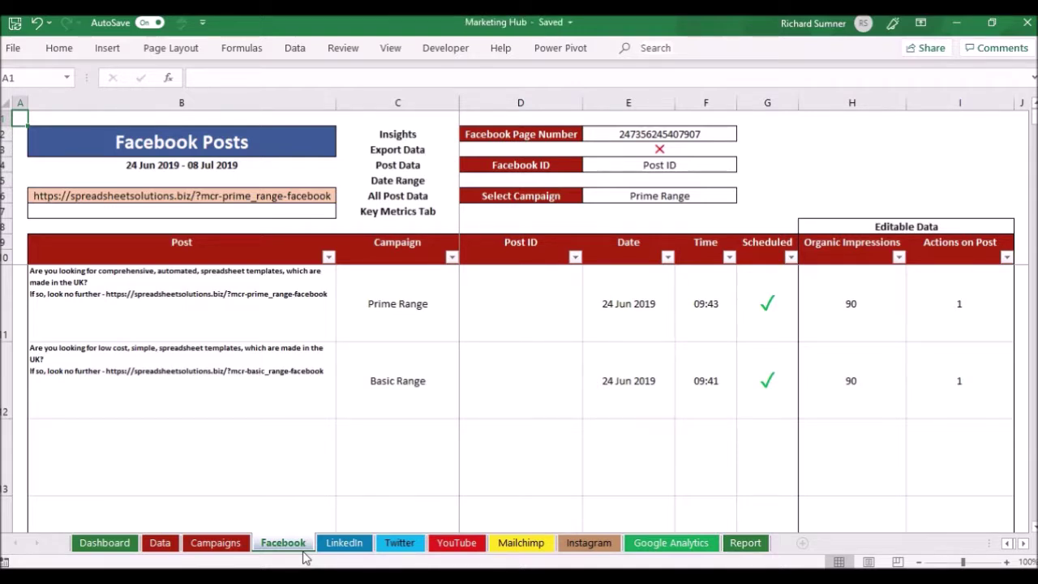
click(455, 545)
click(505, 545)
click(589, 545)
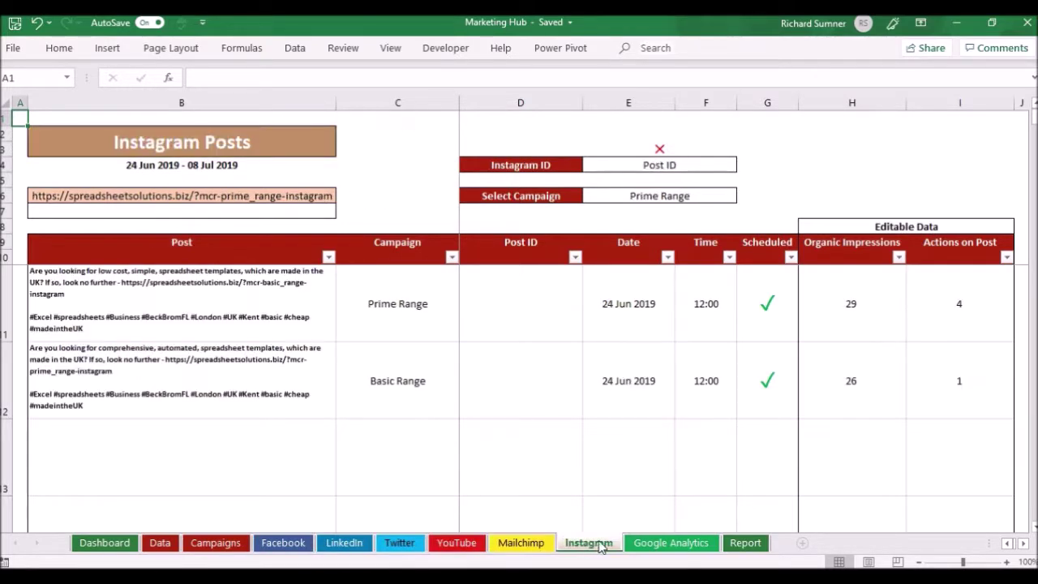
click(652, 544)
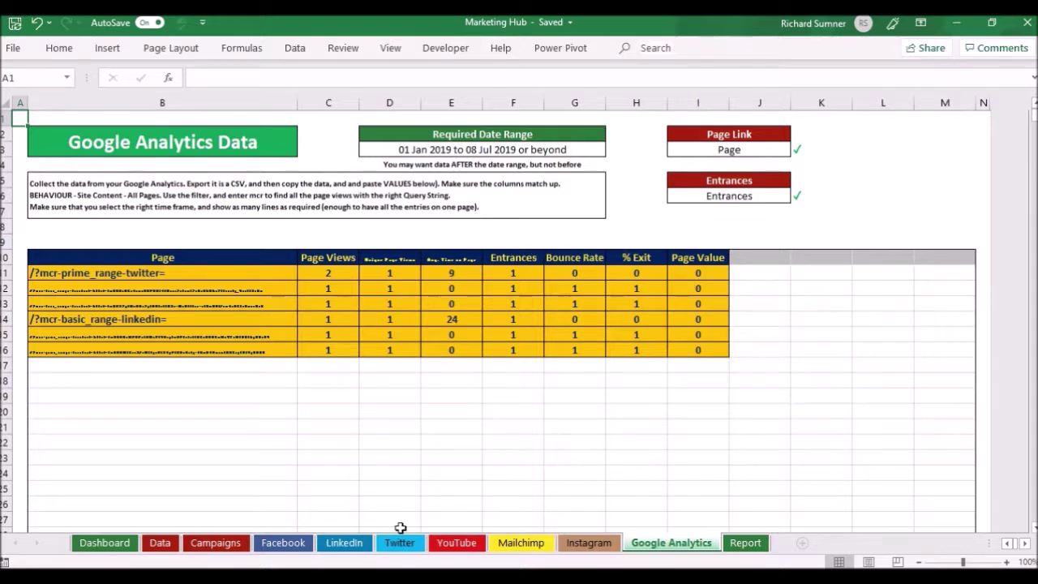
click(282, 543)
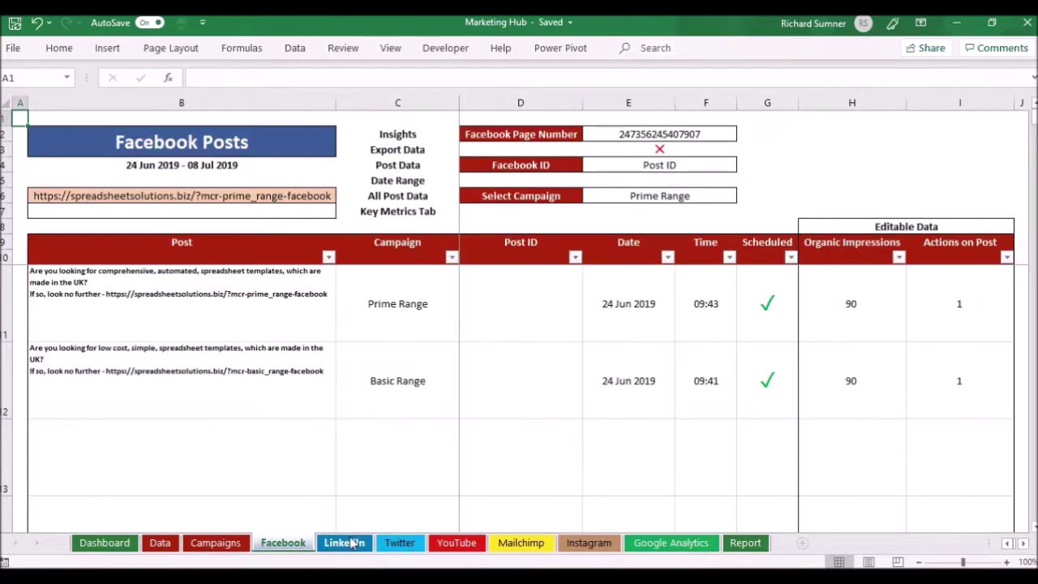
click(351, 542)
click(217, 542)
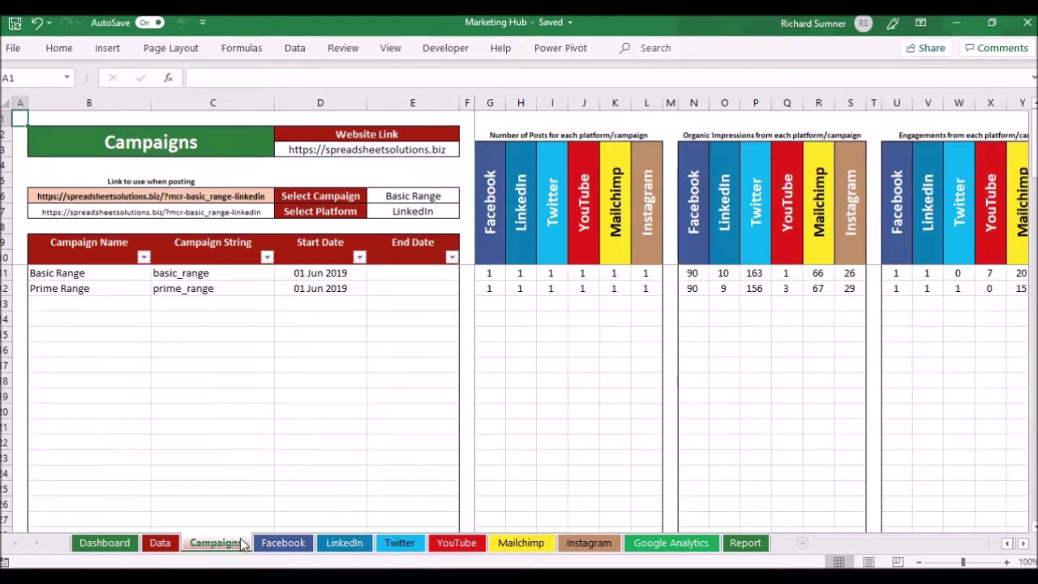
Examine the Report sheet's charts of website clicks, platform activity and platform impressions for the compared campaigns.
click(746, 543)
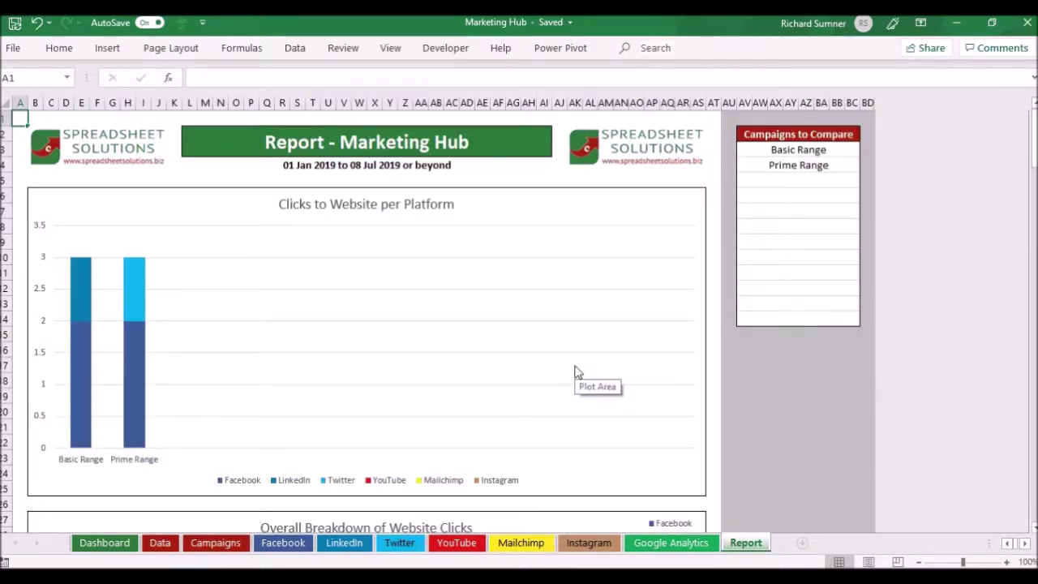
scroll(575, 371, down, 1)
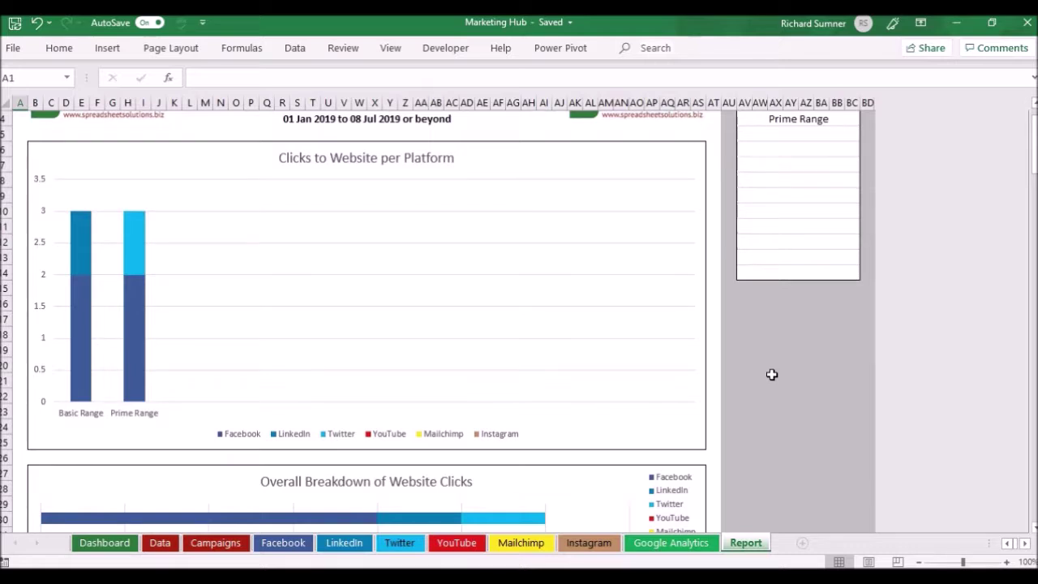
scroll(770, 374, down, 5)
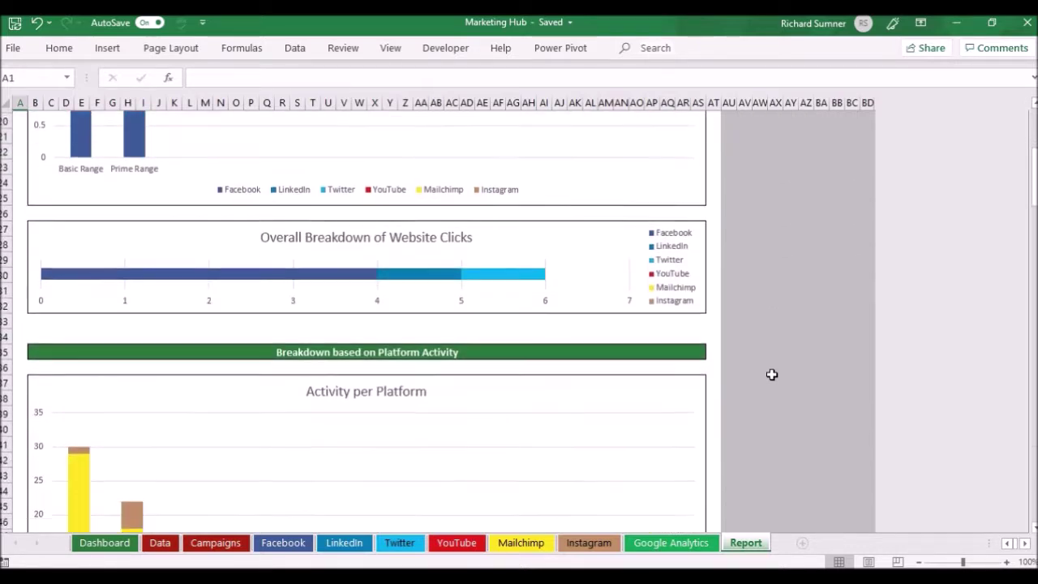
scroll(771, 374, up, 5)
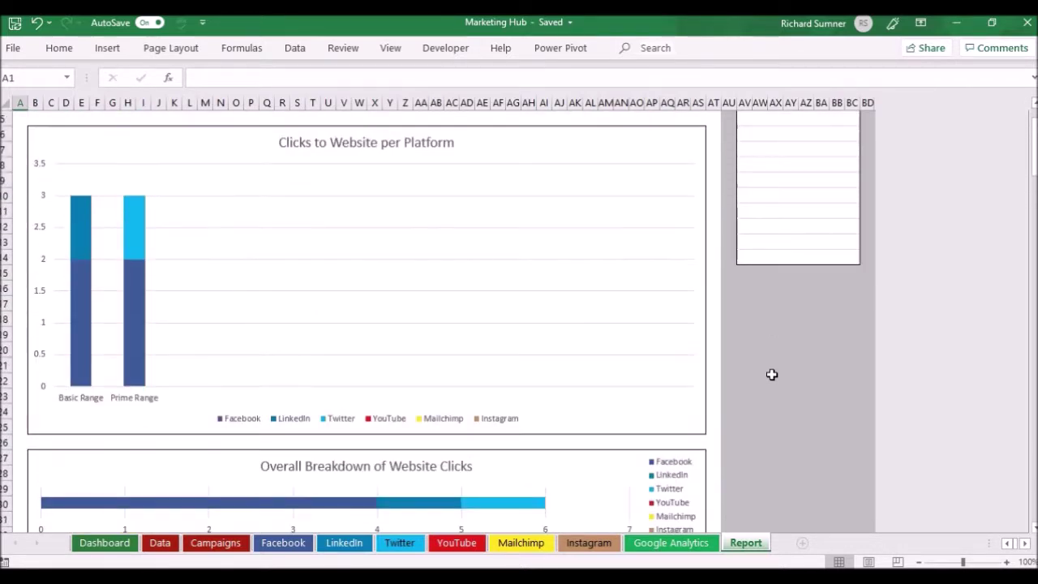
scroll(771, 374, up, 2)
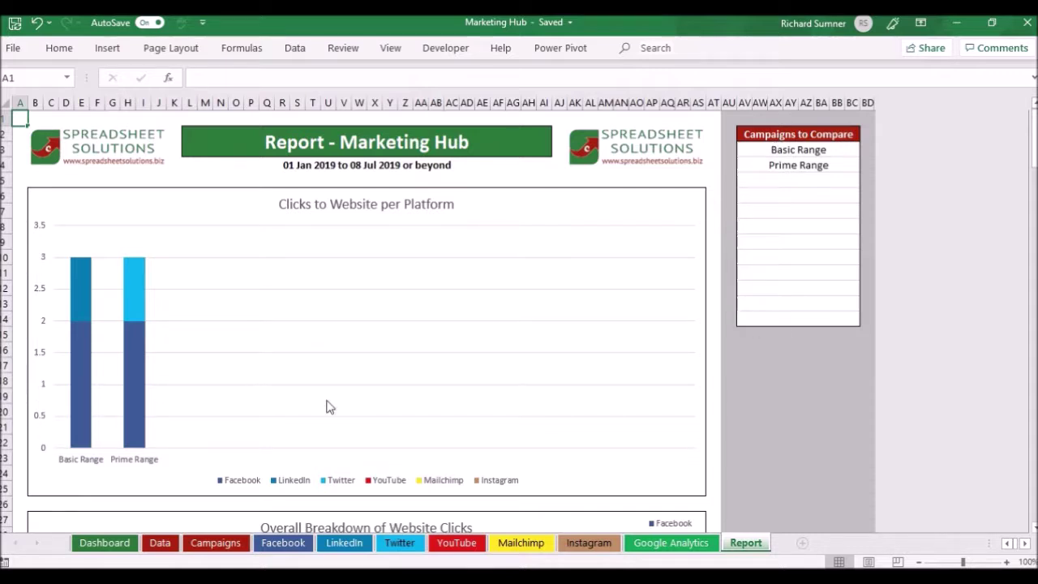
scroll(818, 437, down, 7)
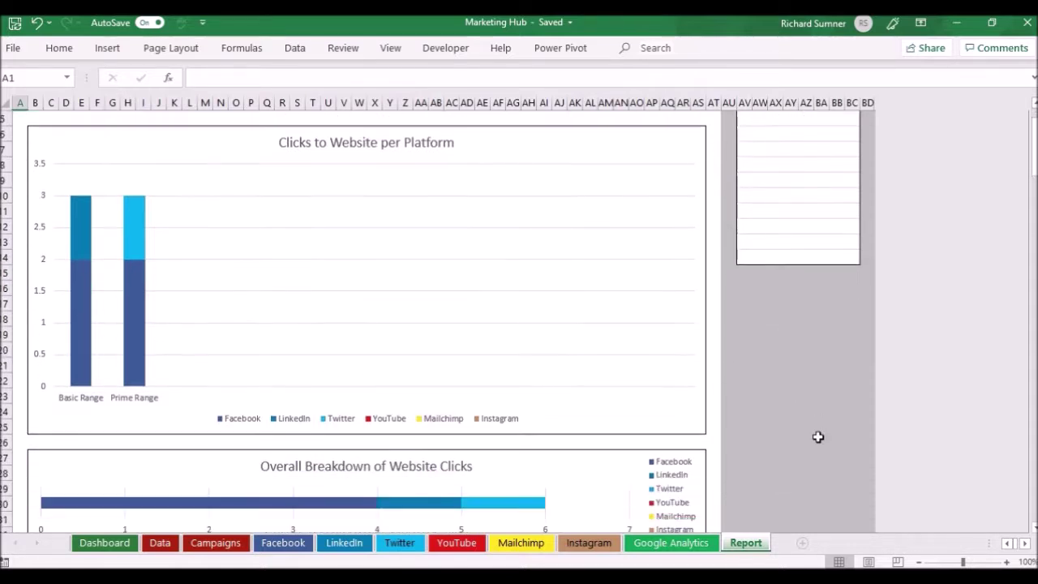
scroll(818, 437, down, 3)
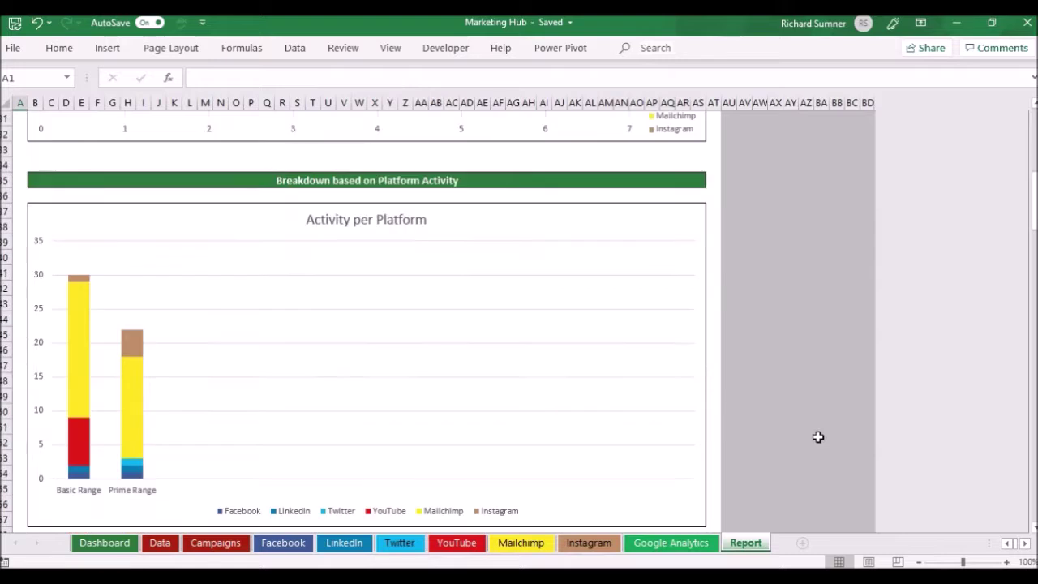
scroll(818, 437, down, 2)
scroll(817, 437, down, 2)
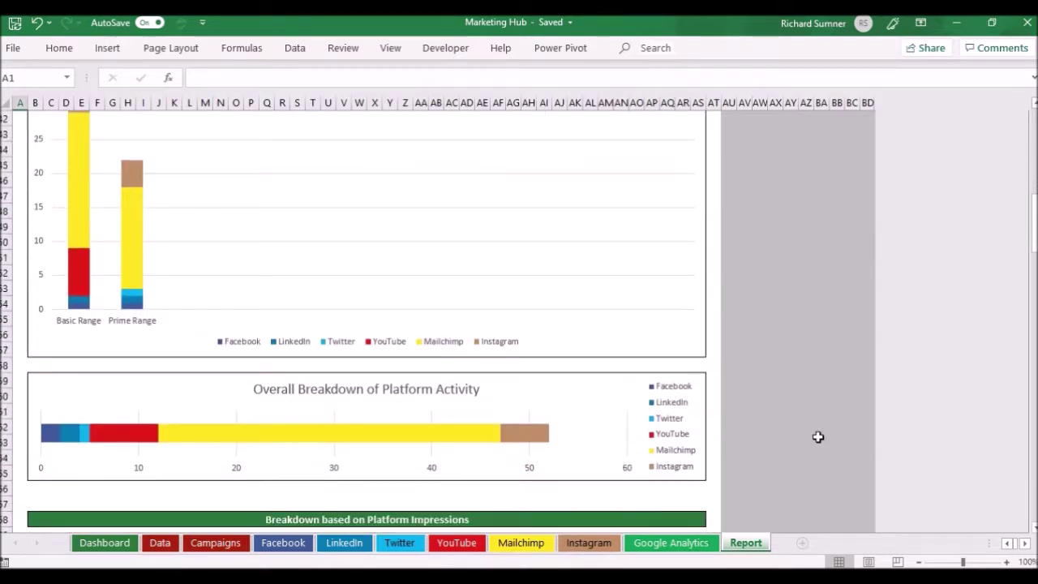
scroll(817, 437, down, 2)
scroll(818, 437, down, 5)
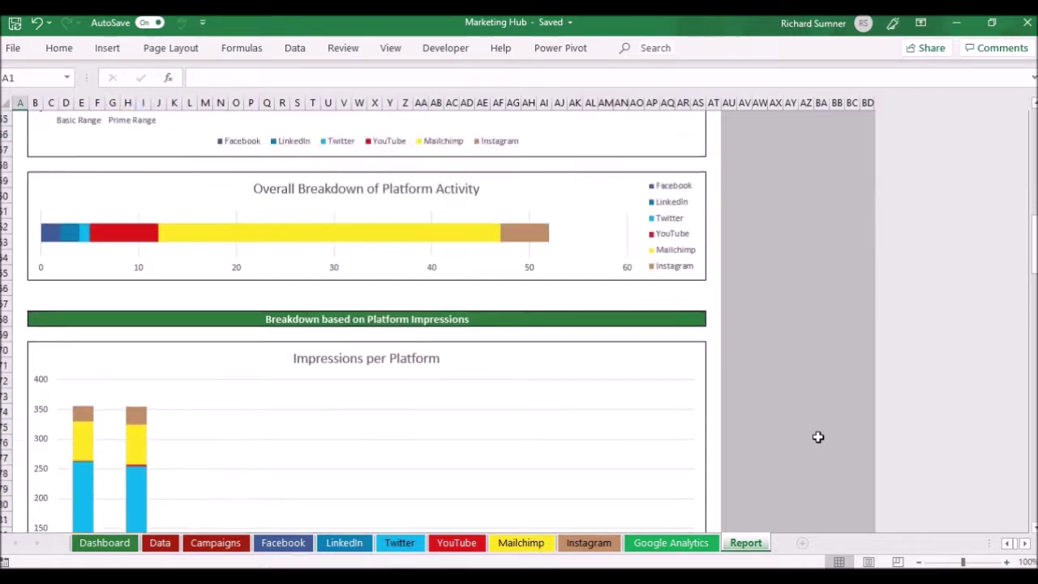
scroll(818, 437, down, 3)
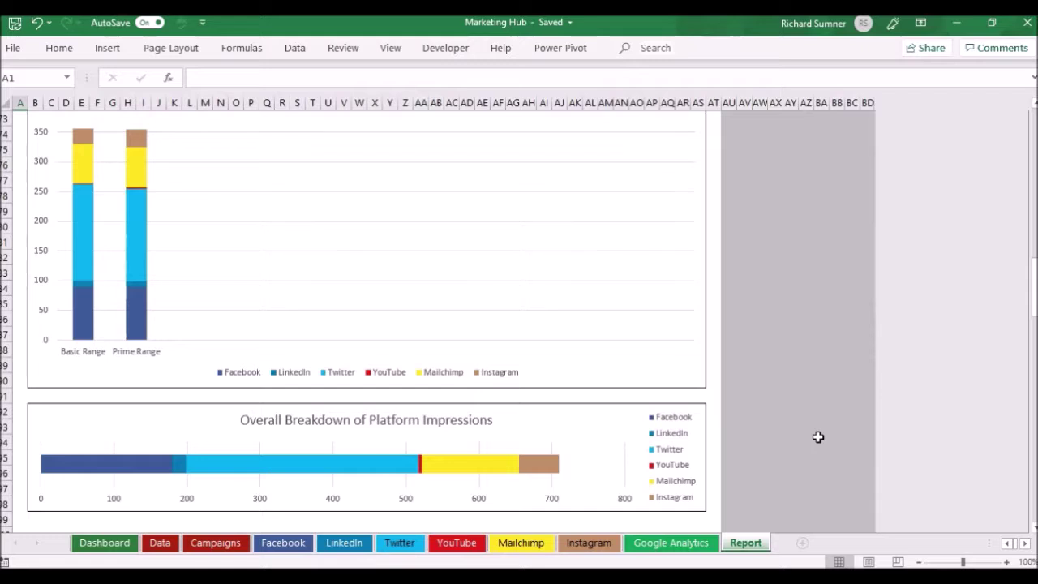
Examine the Report's per-platform breakdown, activity numbers, per-post charts and Website Clicks per Impression, and return to the report's beginning.
scroll(817, 437, down, 9)
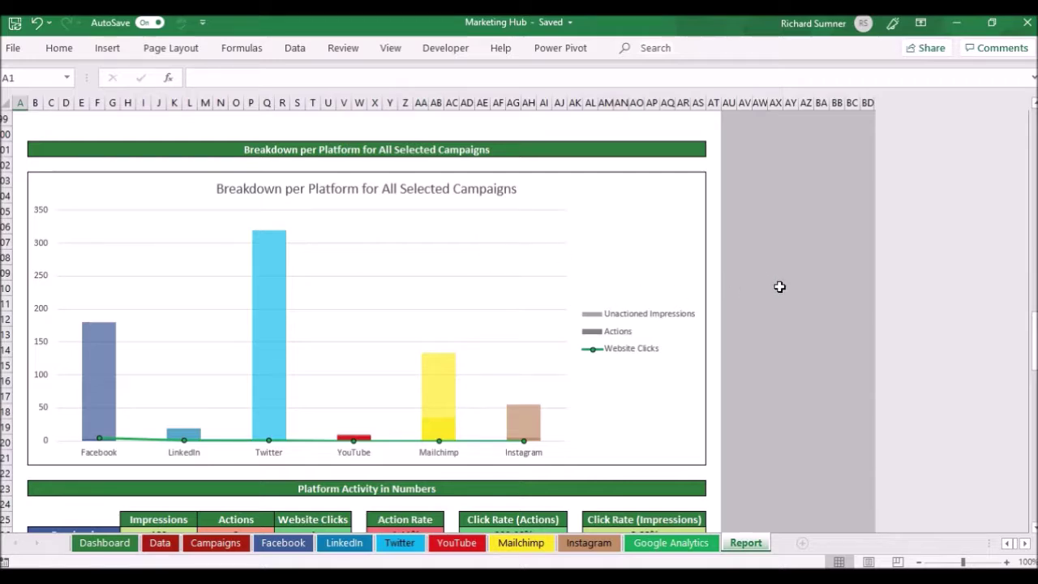
scroll(779, 286, down, 6)
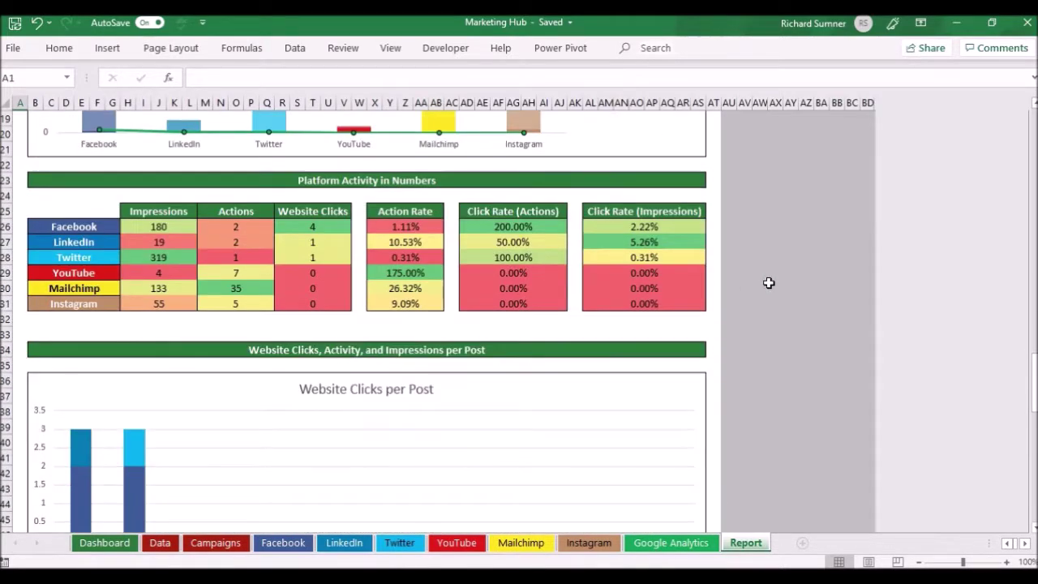
scroll(745, 349, down, 10)
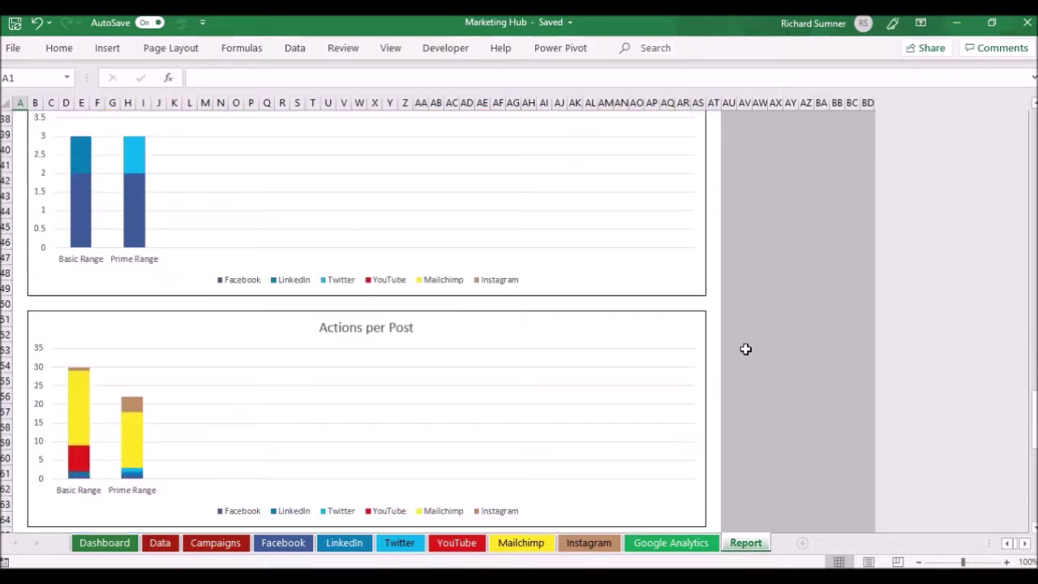
scroll(745, 348, up, 5)
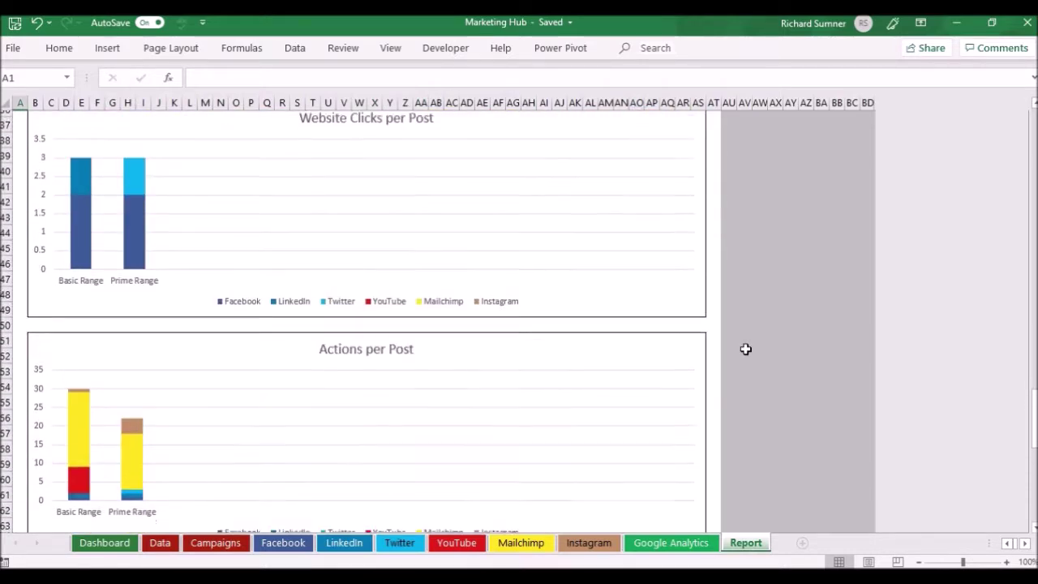
scroll(745, 349, up, 1)
scroll(745, 348, down, 6)
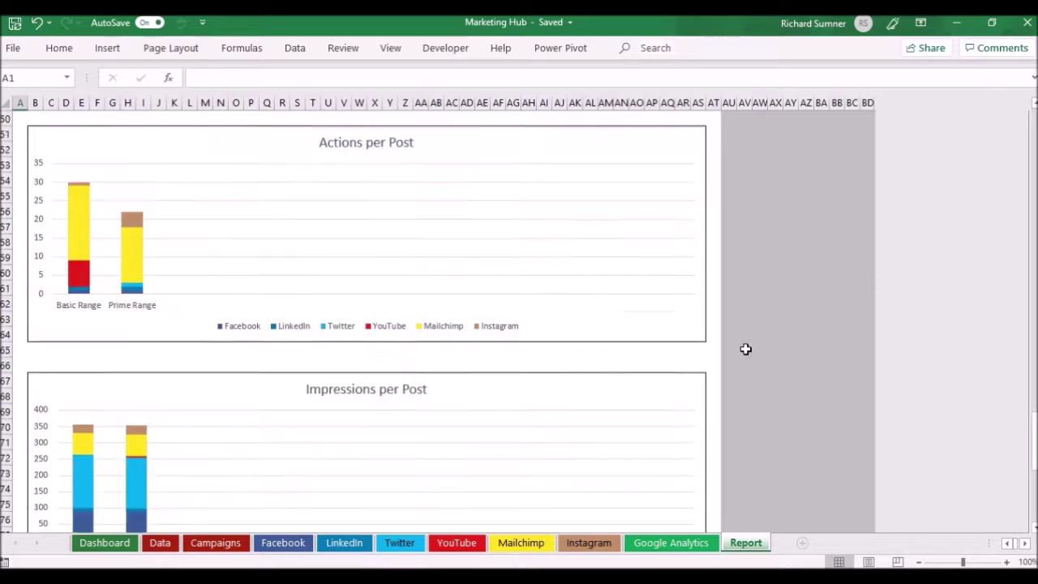
scroll(745, 348, down, 7)
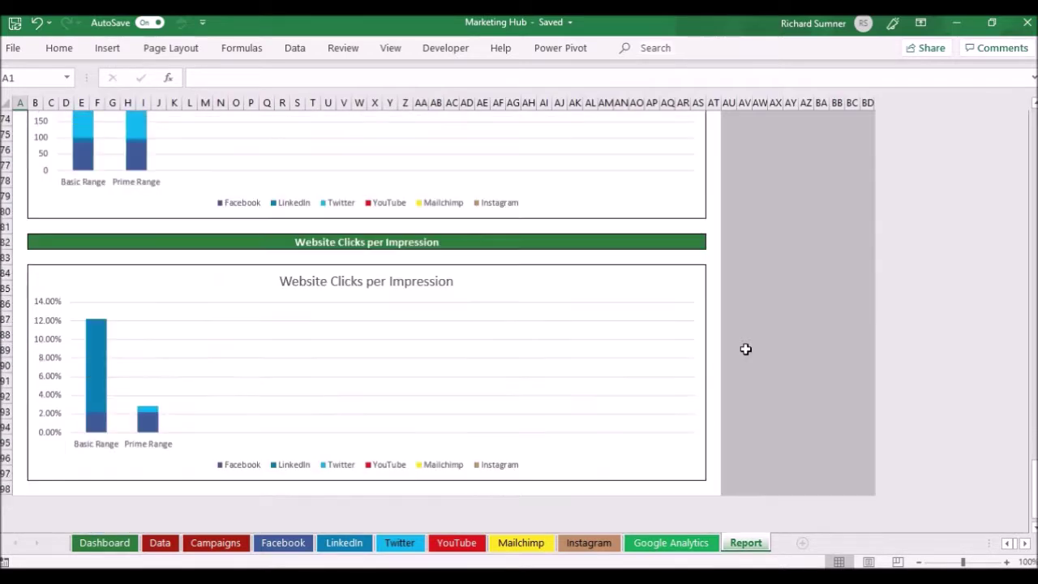
scroll(745, 348, down, 2)
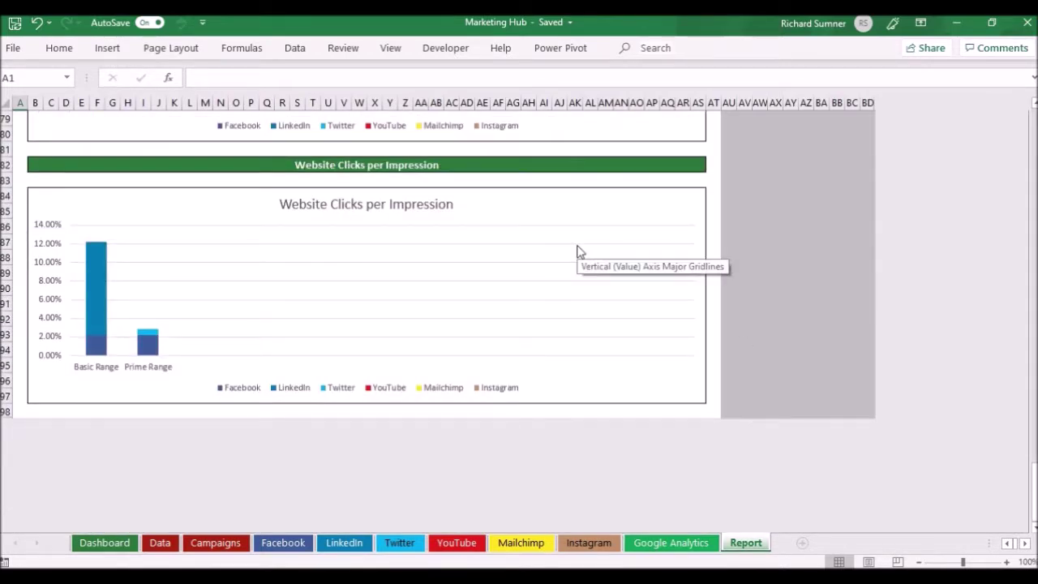
scroll(580, 251, up, 10)
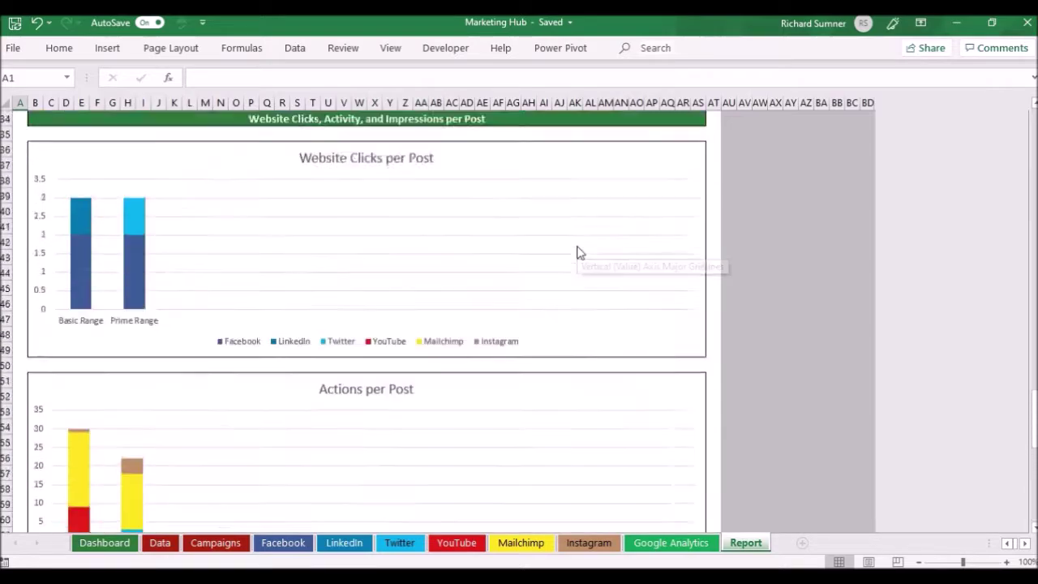
scroll(580, 252, up, 10)
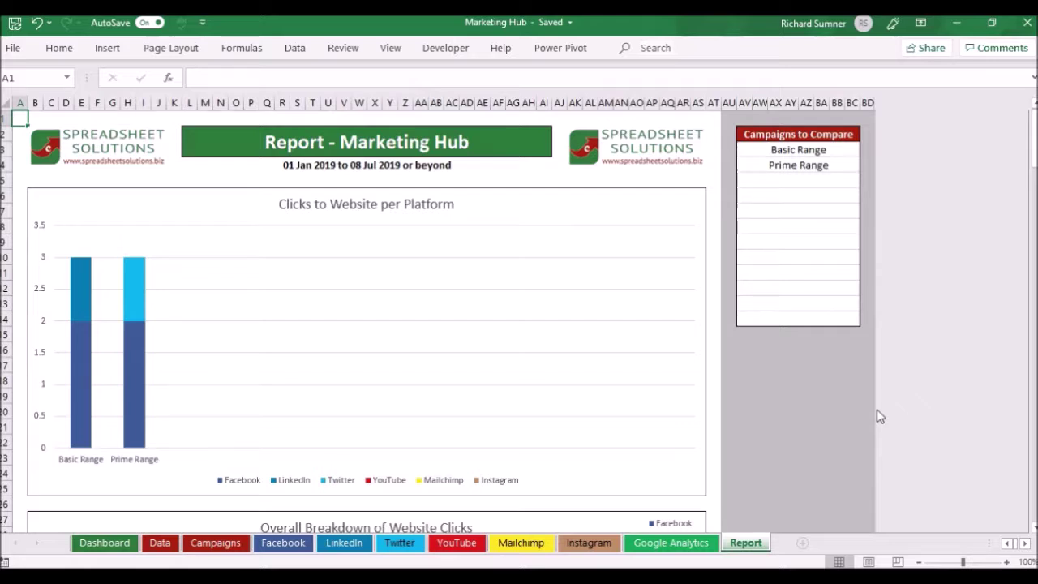
Revisit the Facebook and Report sheets and return to the Marketing Hub Management Dashboard.
click(283, 542)
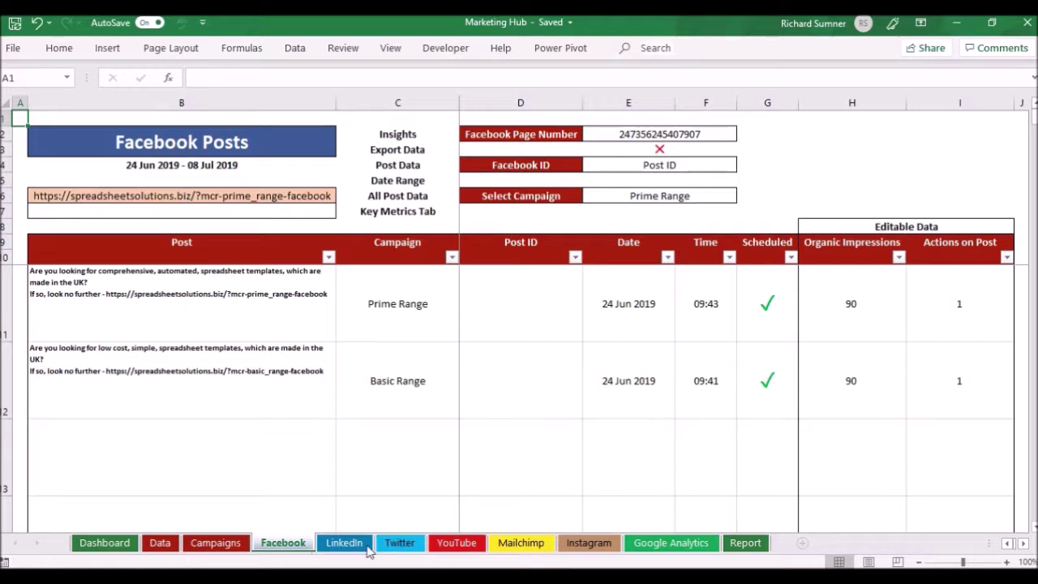
click(760, 548)
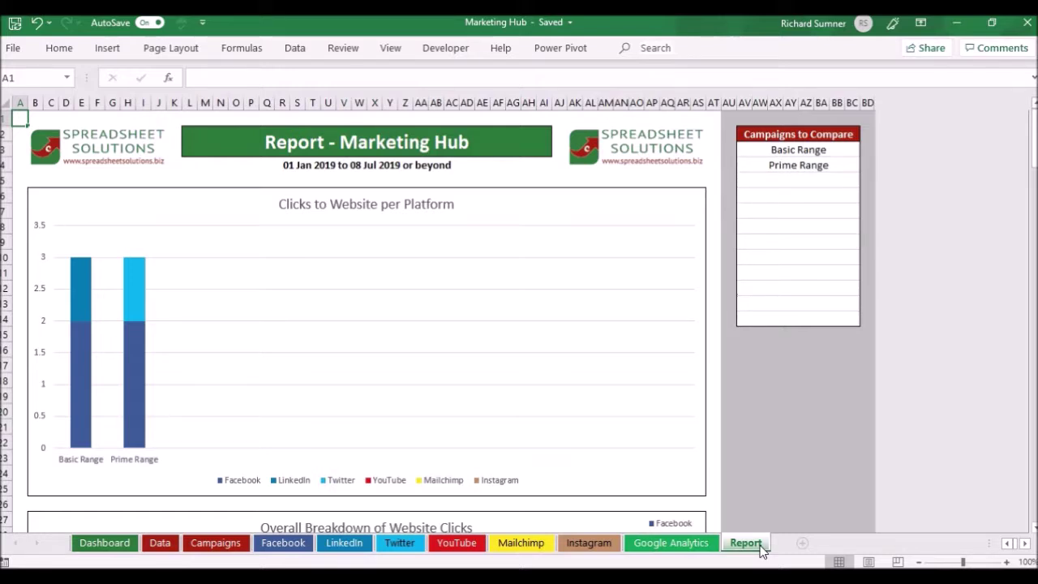
click(103, 545)
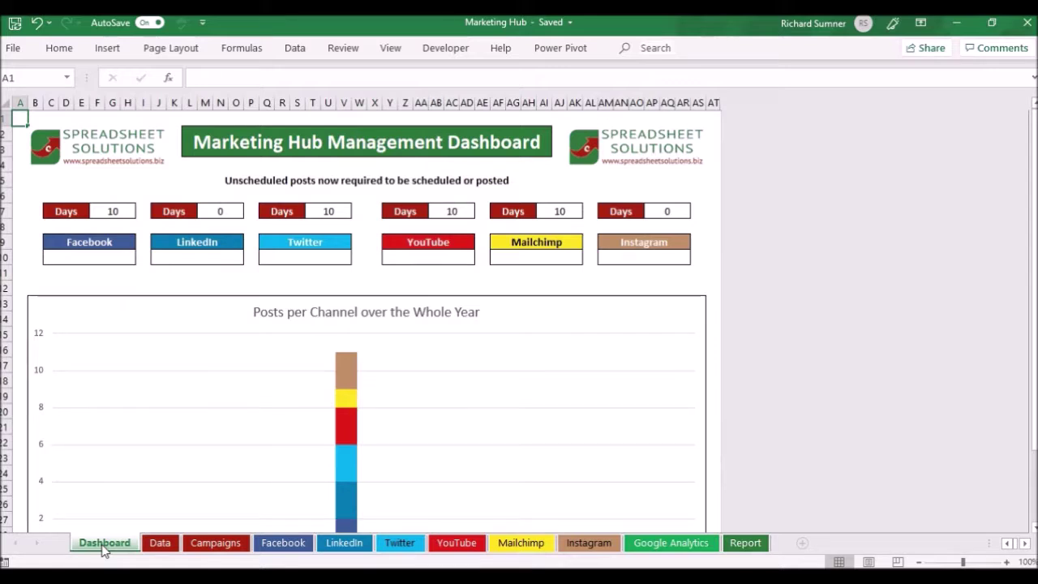